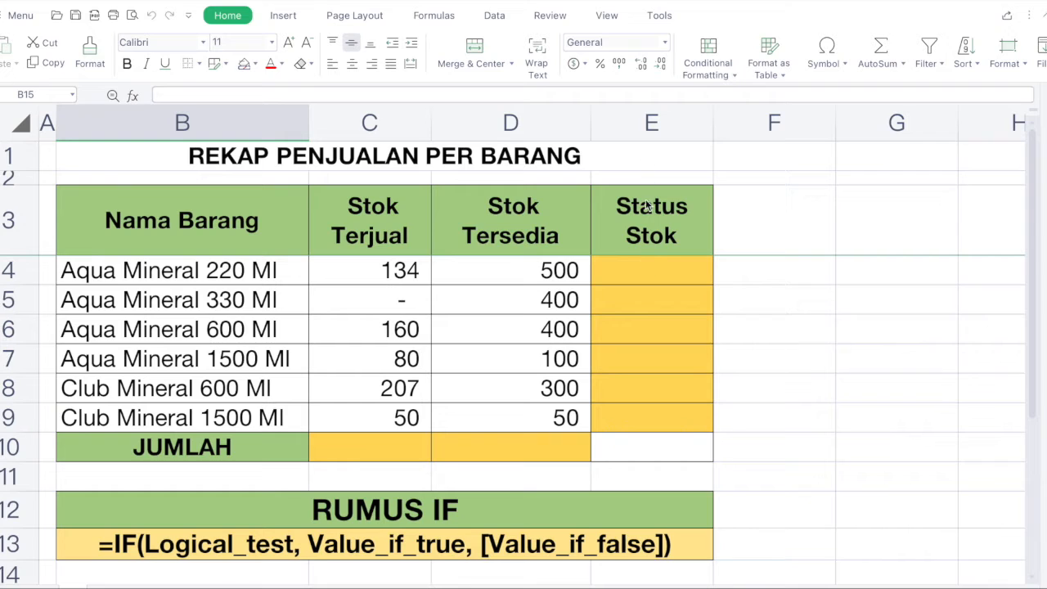
Enter the formula =IF(C4<D4,"Tersedia","Habis") in cell E4 for the first item's stock status
click(645, 278)
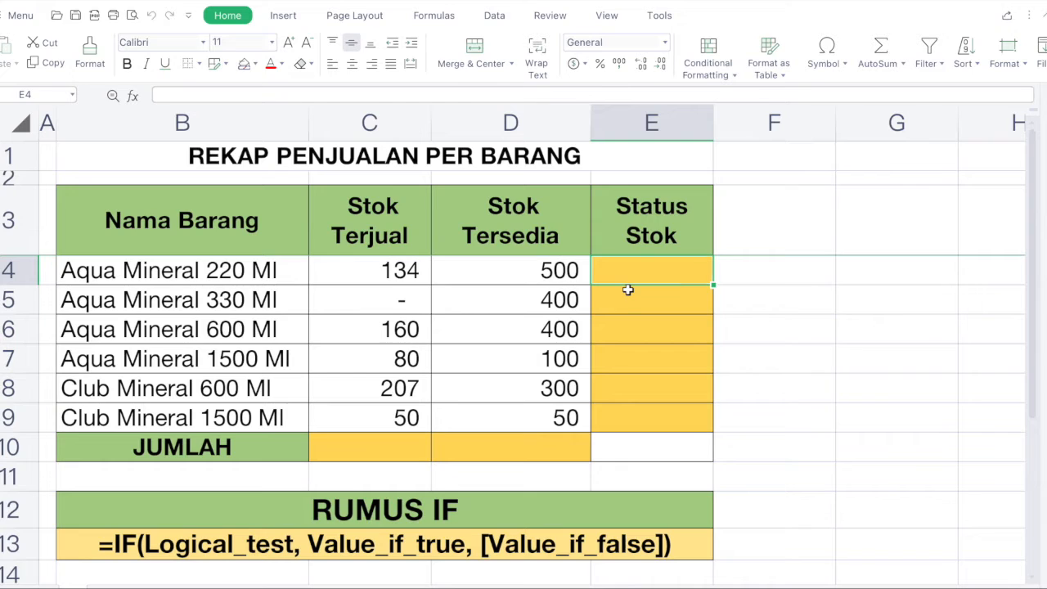
text(=i)
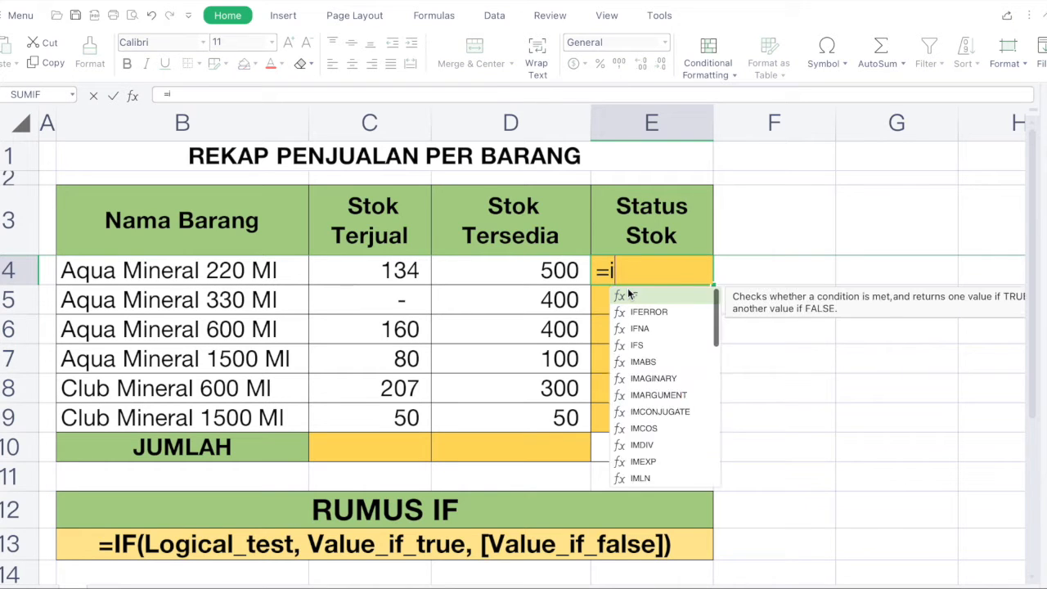
text(f()
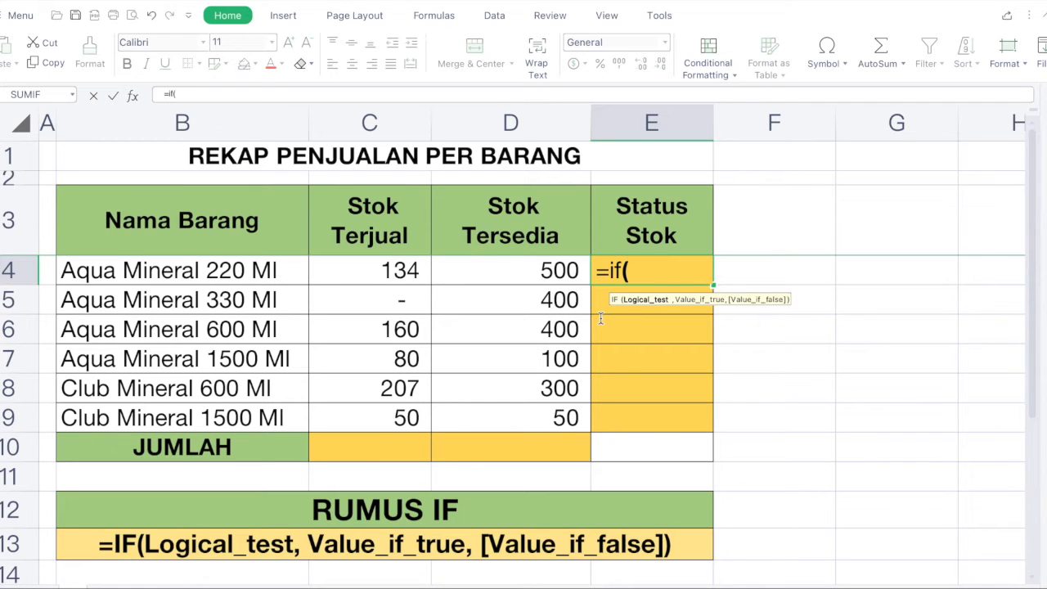
click(359, 271)
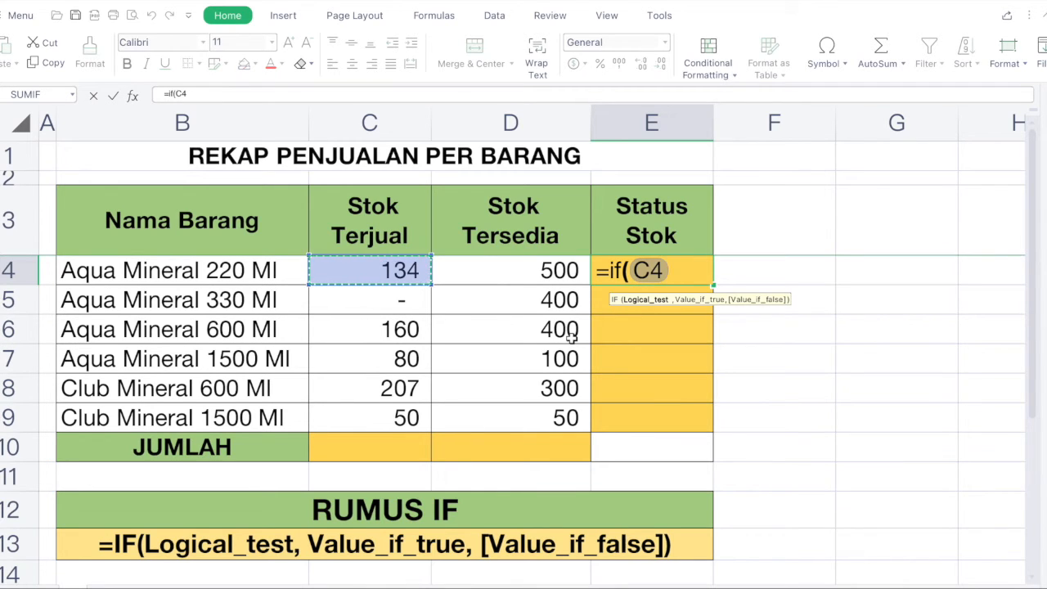
text(<)
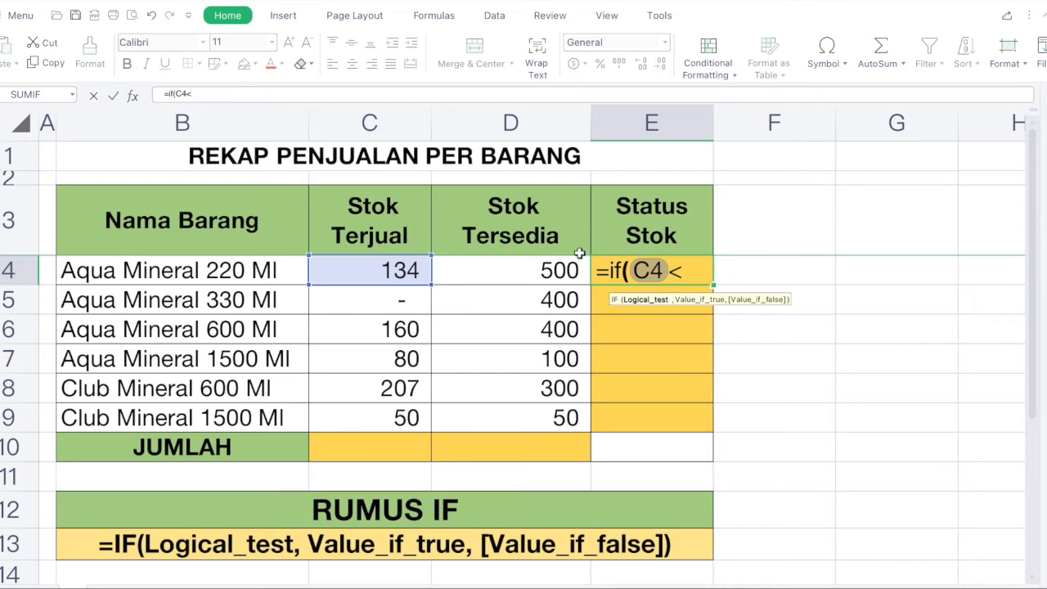
click(503, 270)
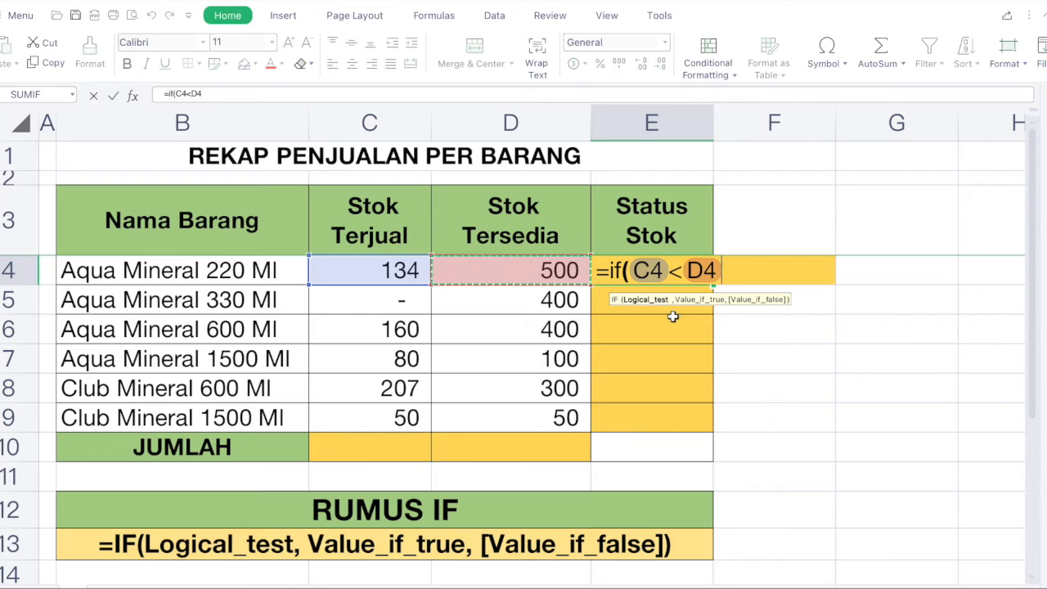
text(,)
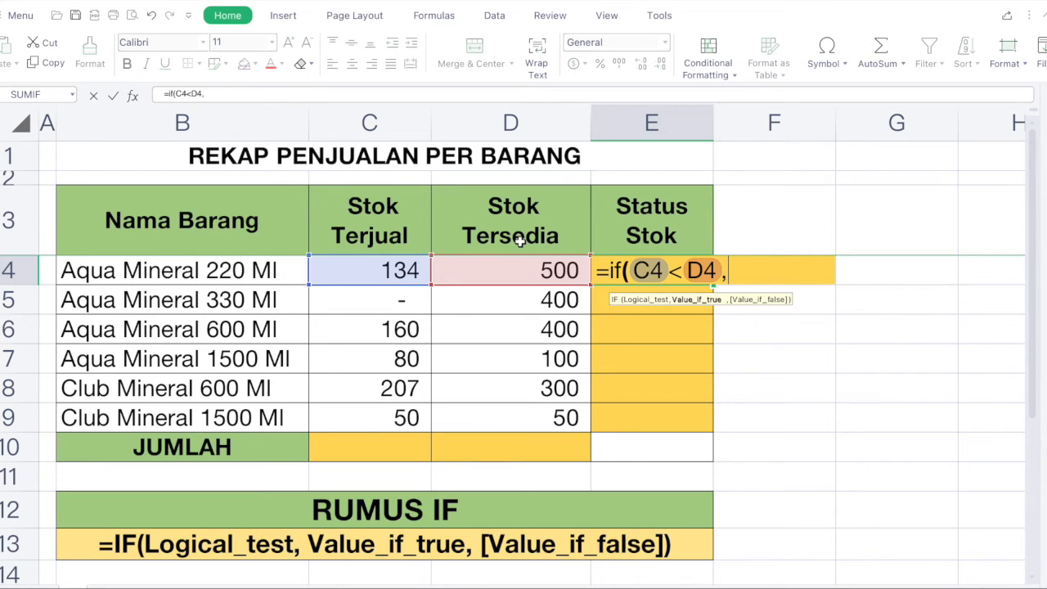
text("Tersedia)
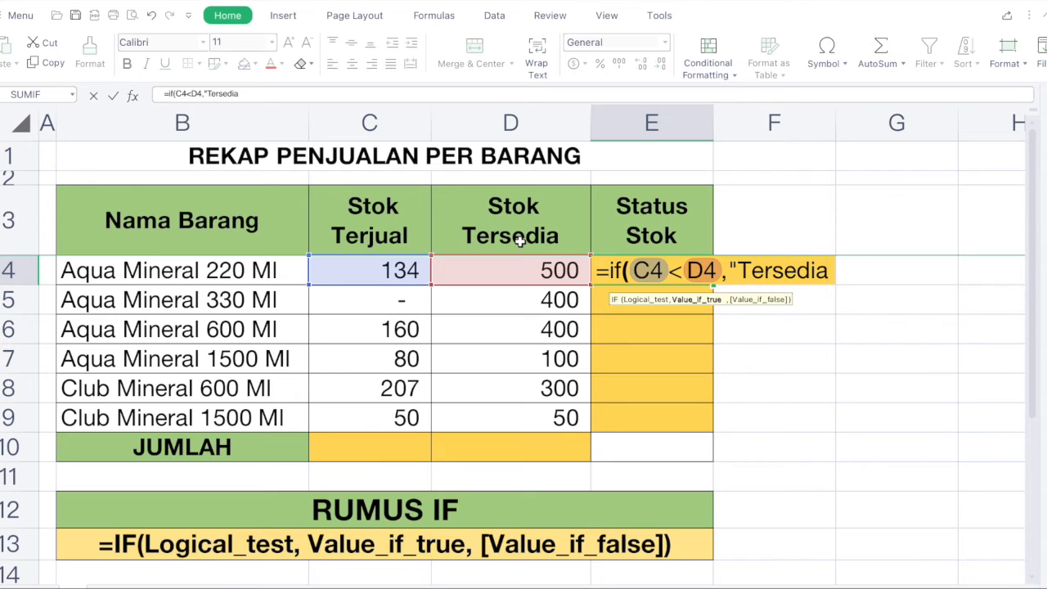
text(")
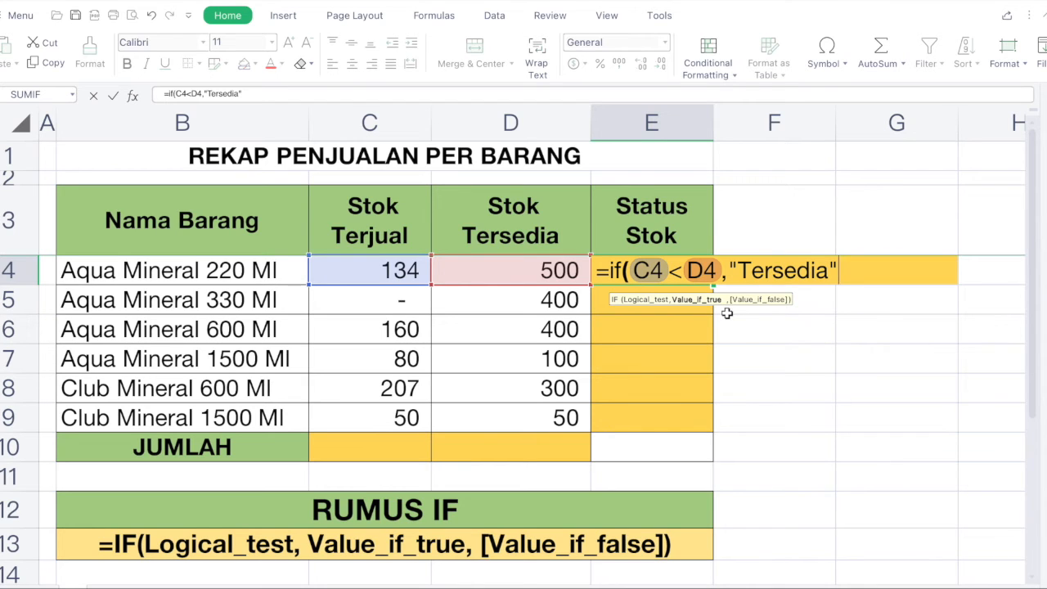
text(,)
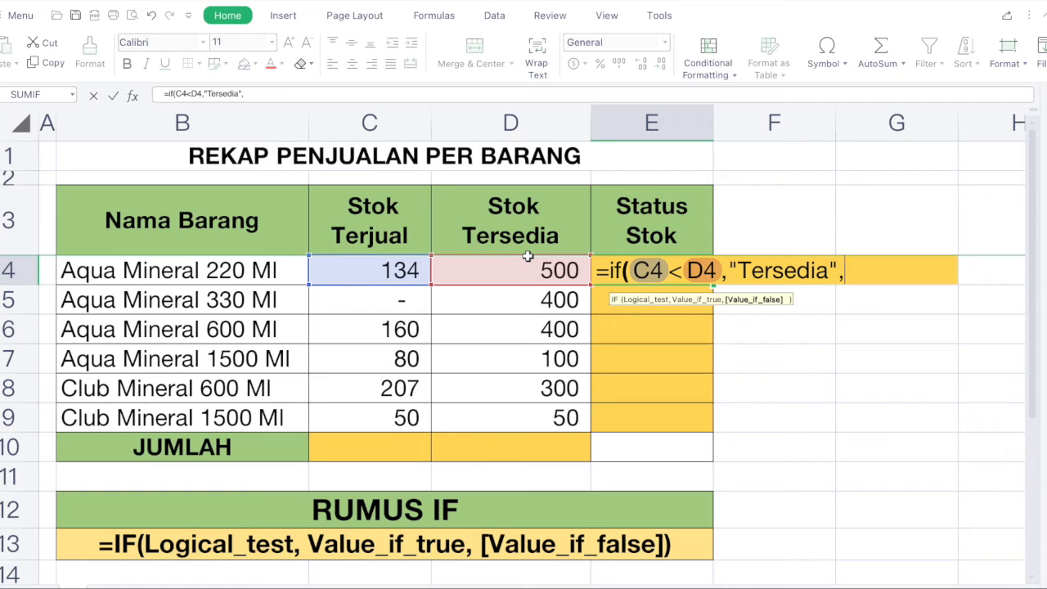
text("Habis)
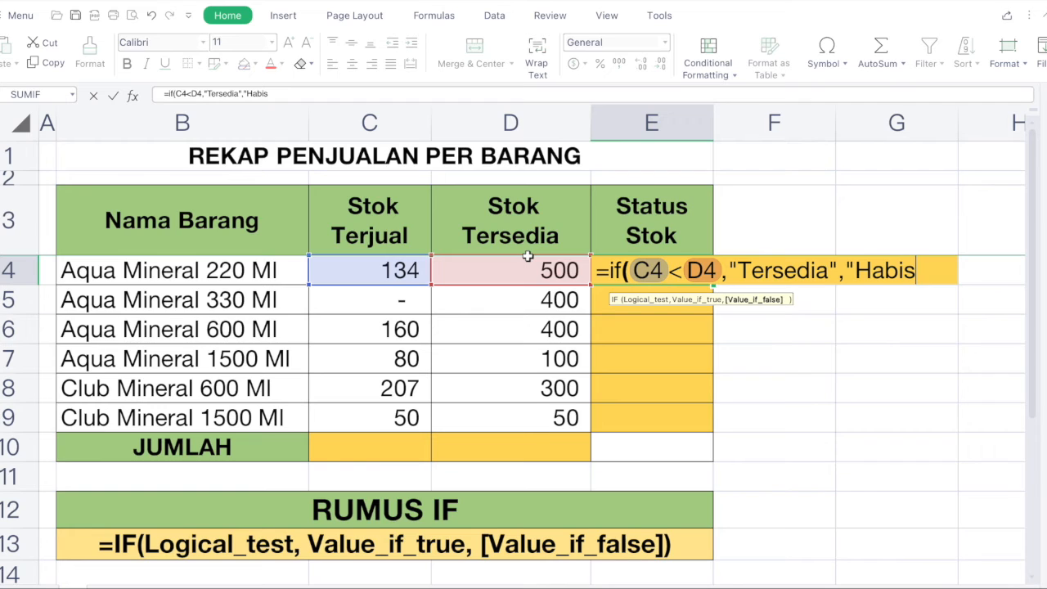
text("))
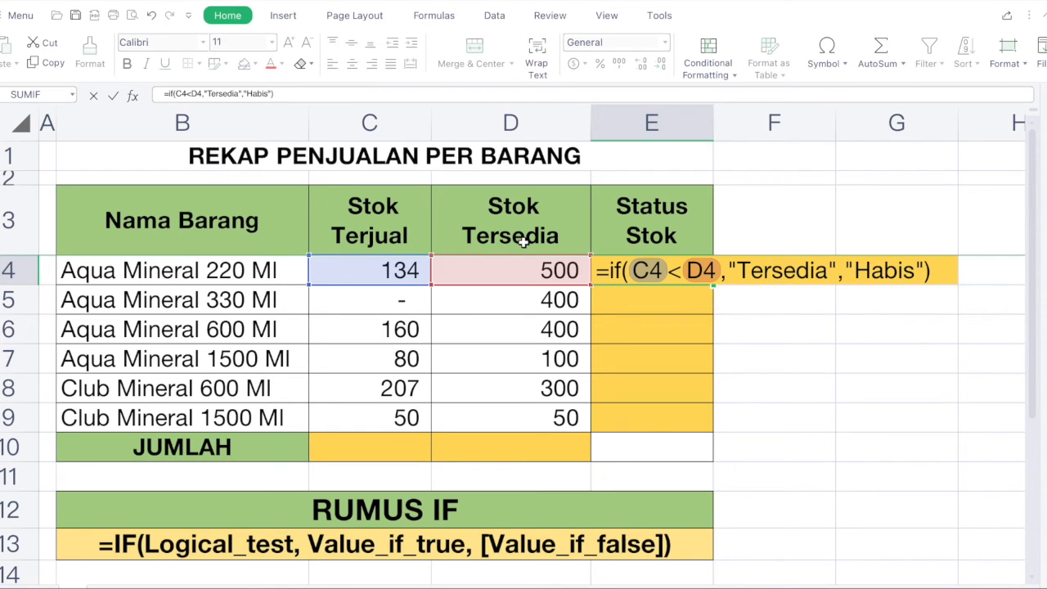
key(Return)
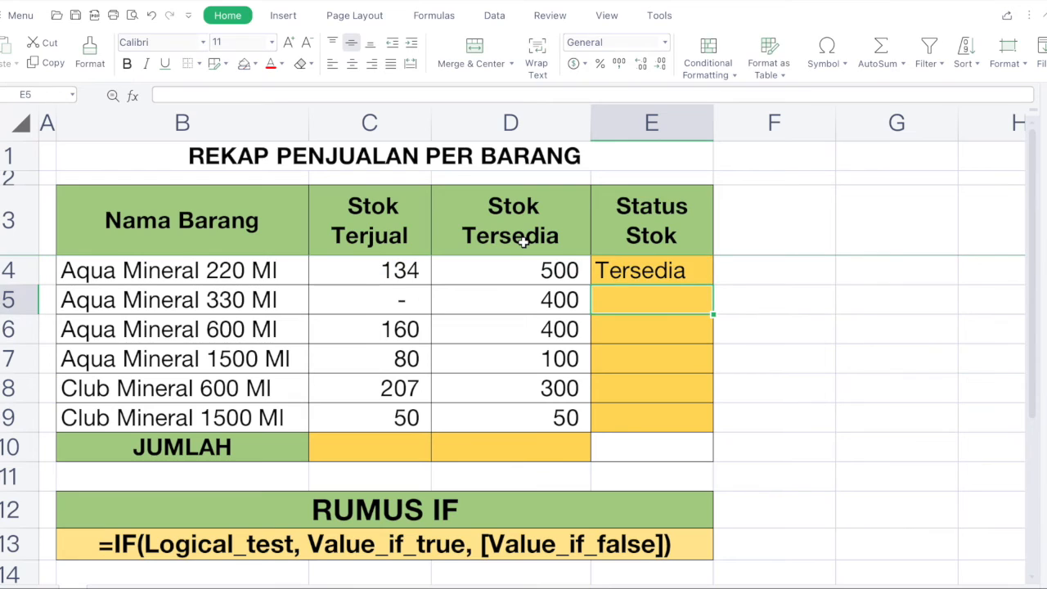
Review the status formula in E4 and go through the item names from B4 down to B9
click(698, 272)
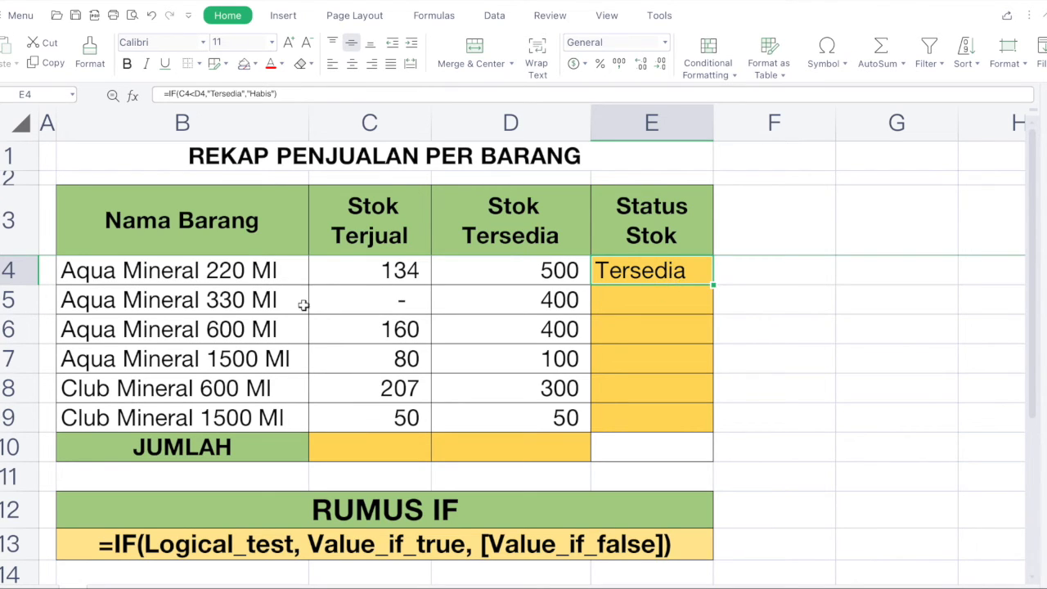
click(278, 271)
key(Down)
key(Down)
key(Down)
key(Down)
key(Down)
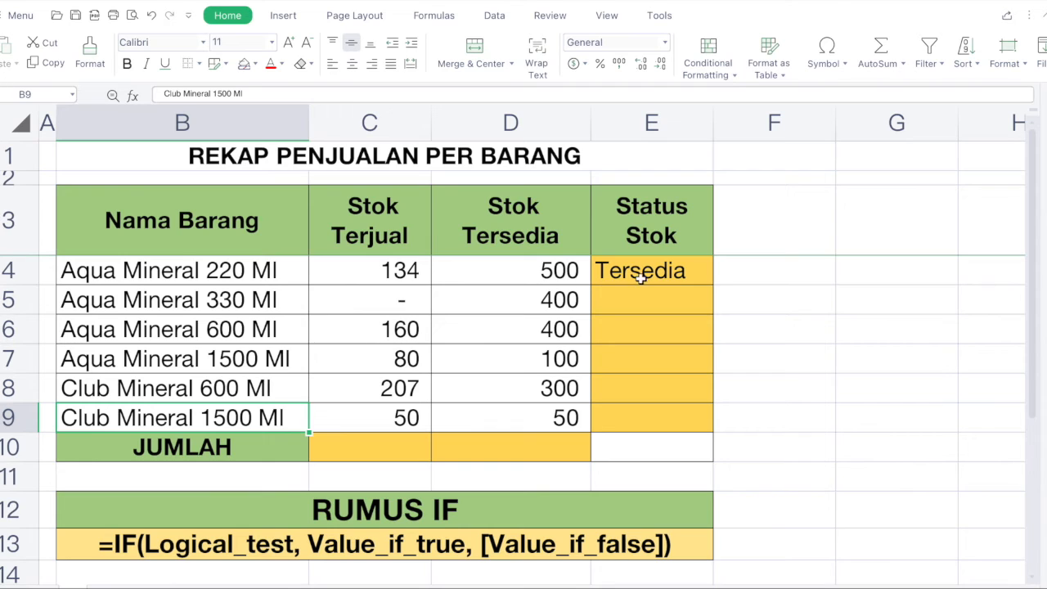
Copy the formula from E4 and paste only the formula into E5:E9, ending copy mode
click(696, 271)
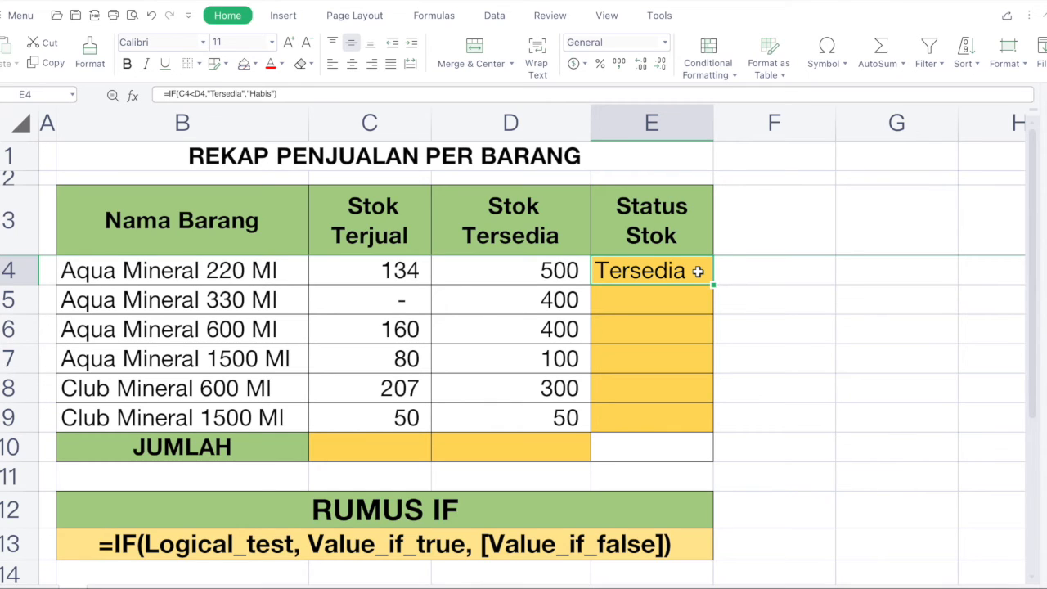
key(ctrl+c)
click(671, 305)
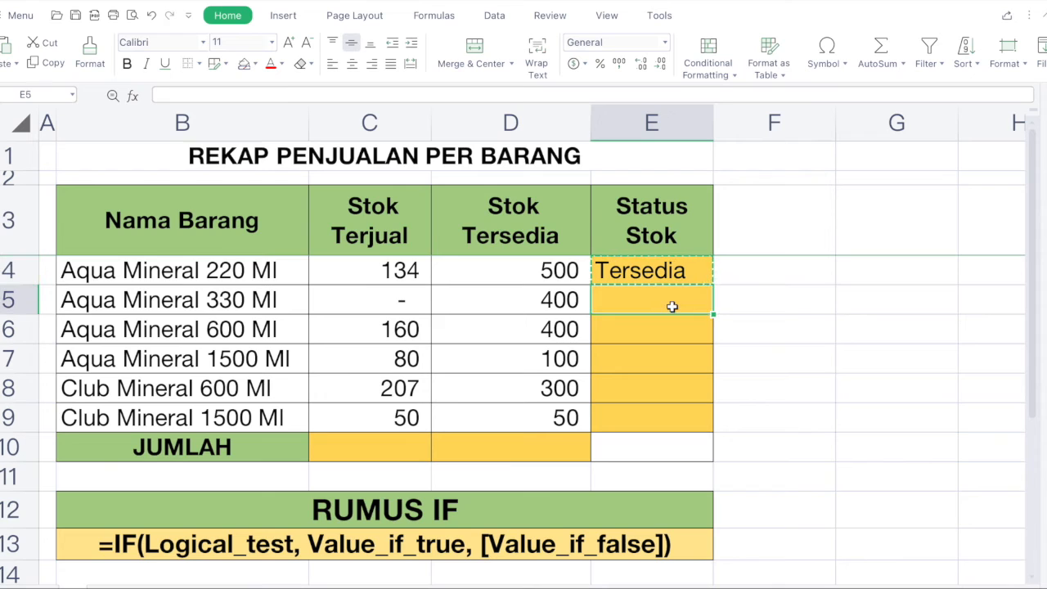
shift+click(655, 416)
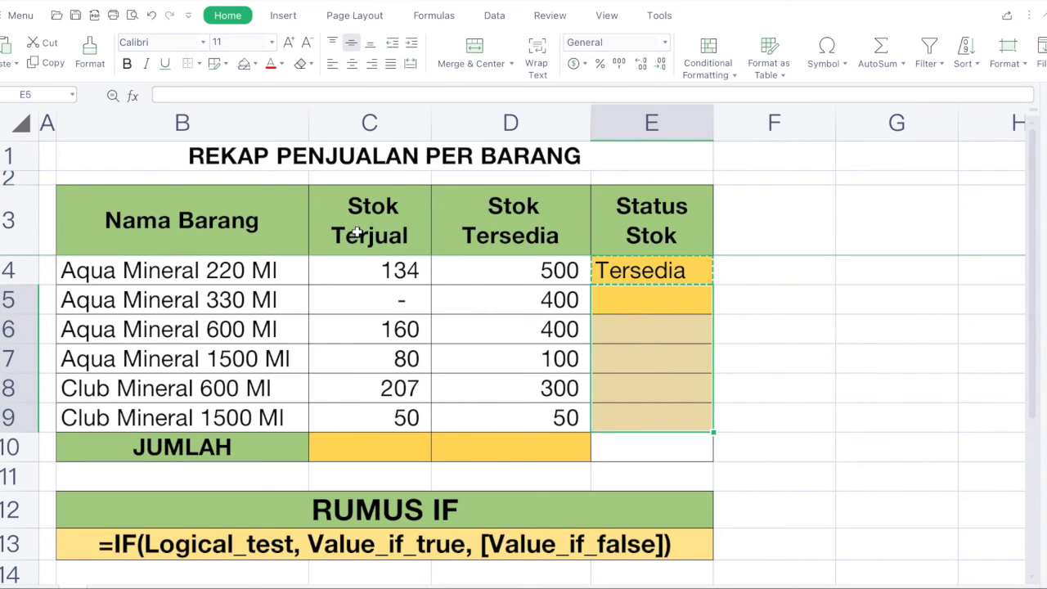
click(15, 64)
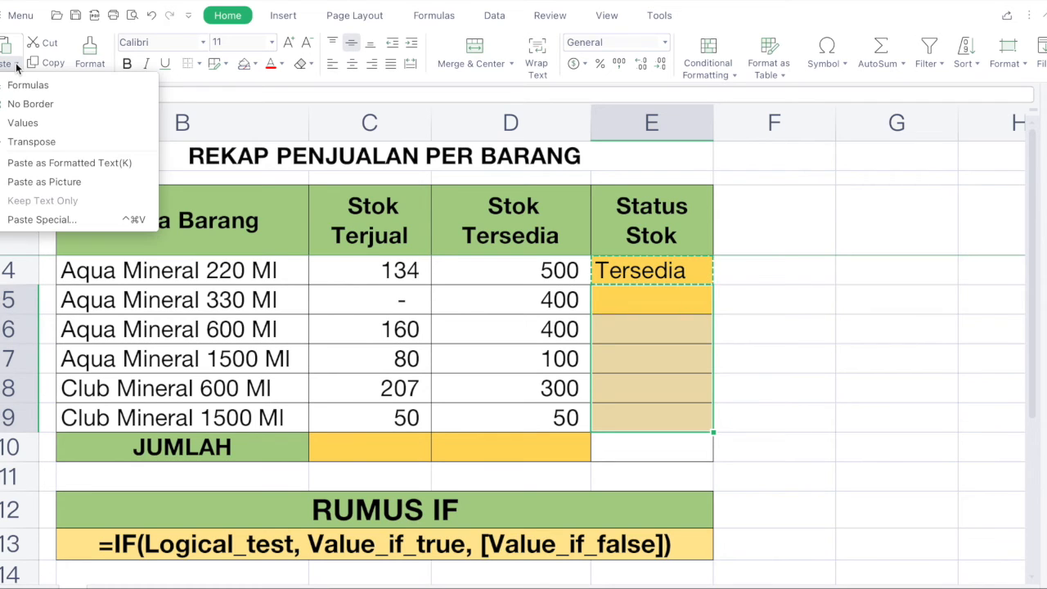
click(55, 85)
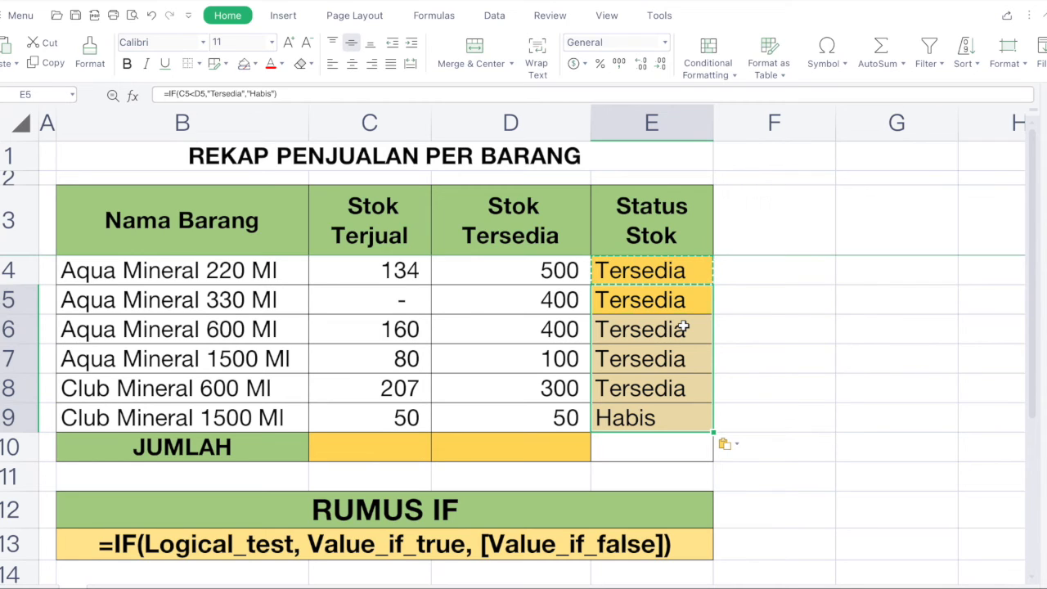
click(257, 272)
shift+click(283, 419)
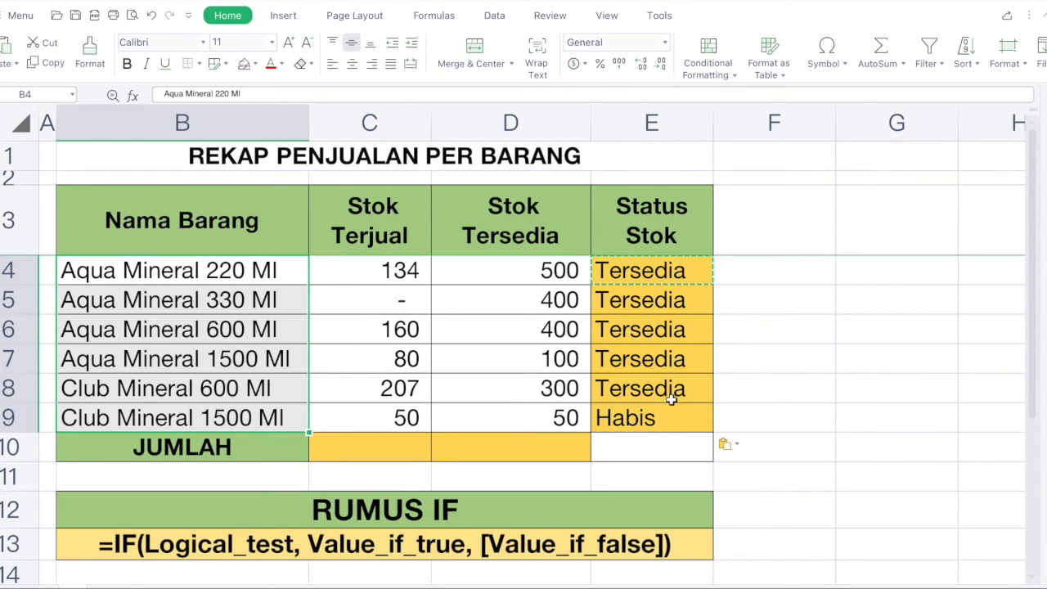
key(Escape)
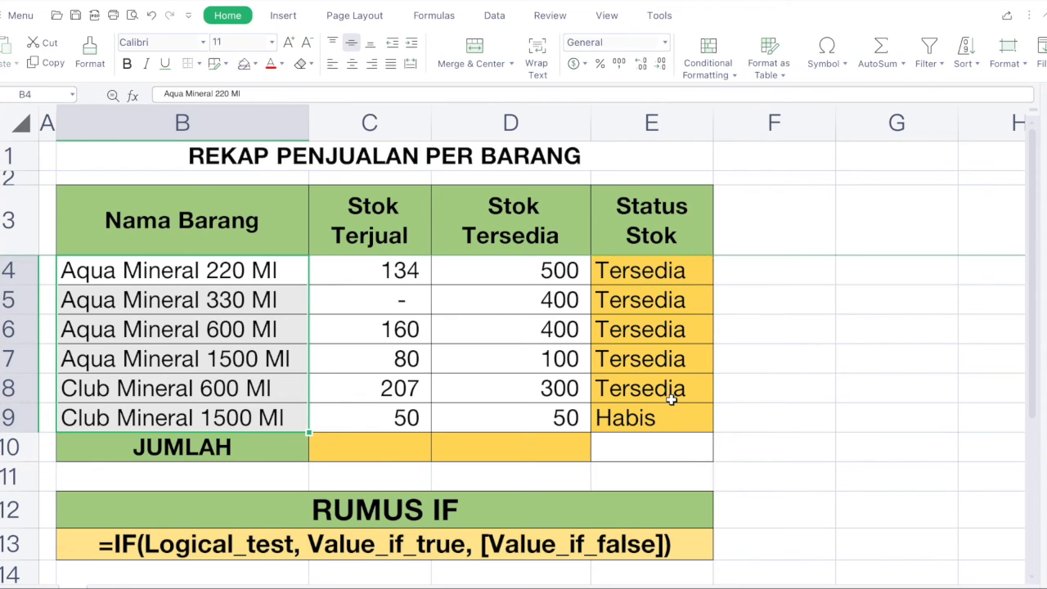
Check the Status Stok results in E4:E9 against the Stok Terjual and Stok Tersedia values of each row
click(665, 278)
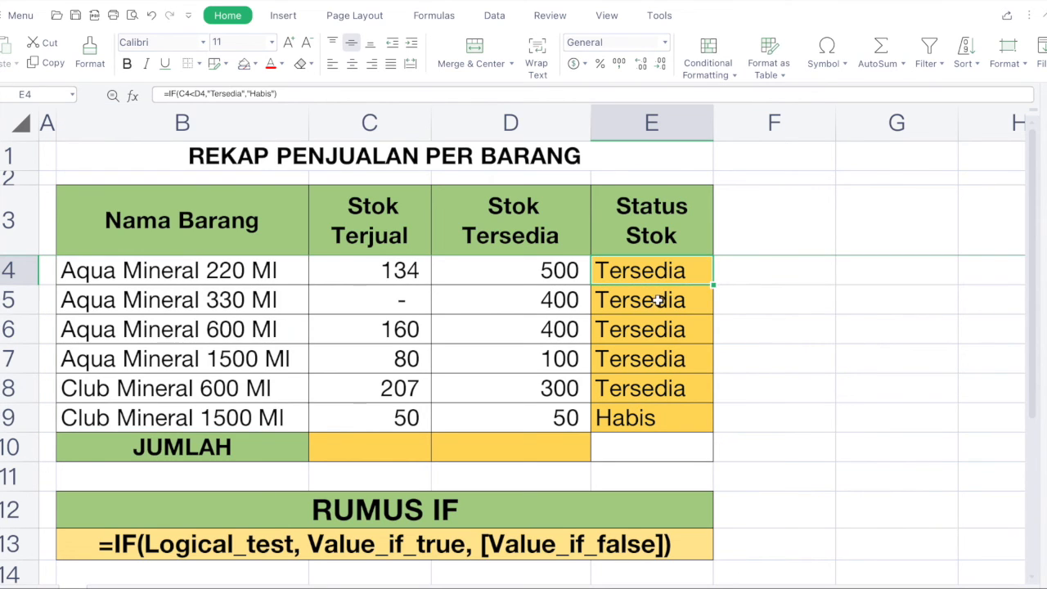
click(658, 300)
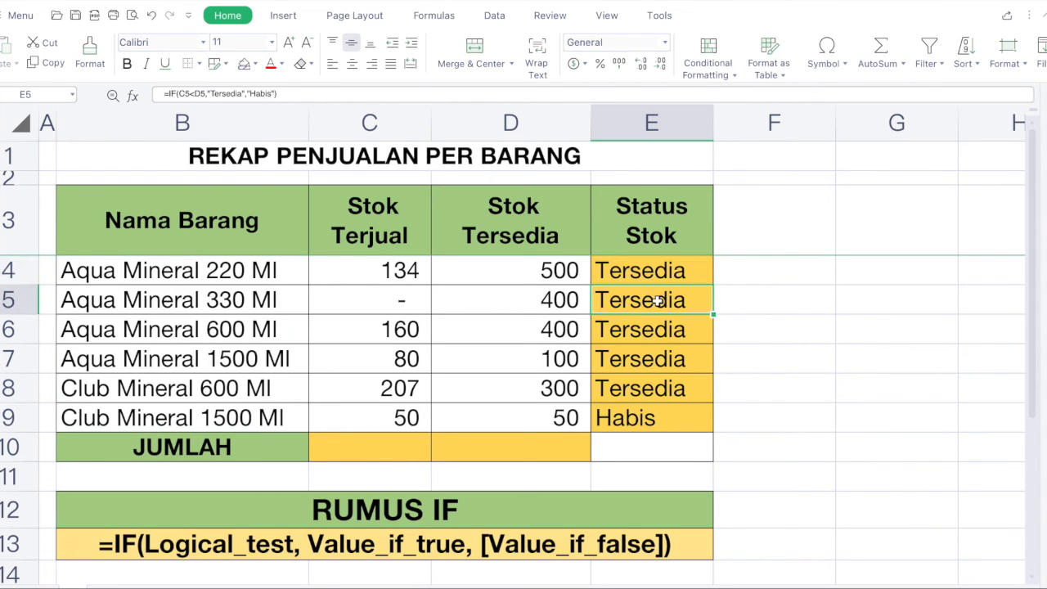
click(384, 267)
click(618, 282)
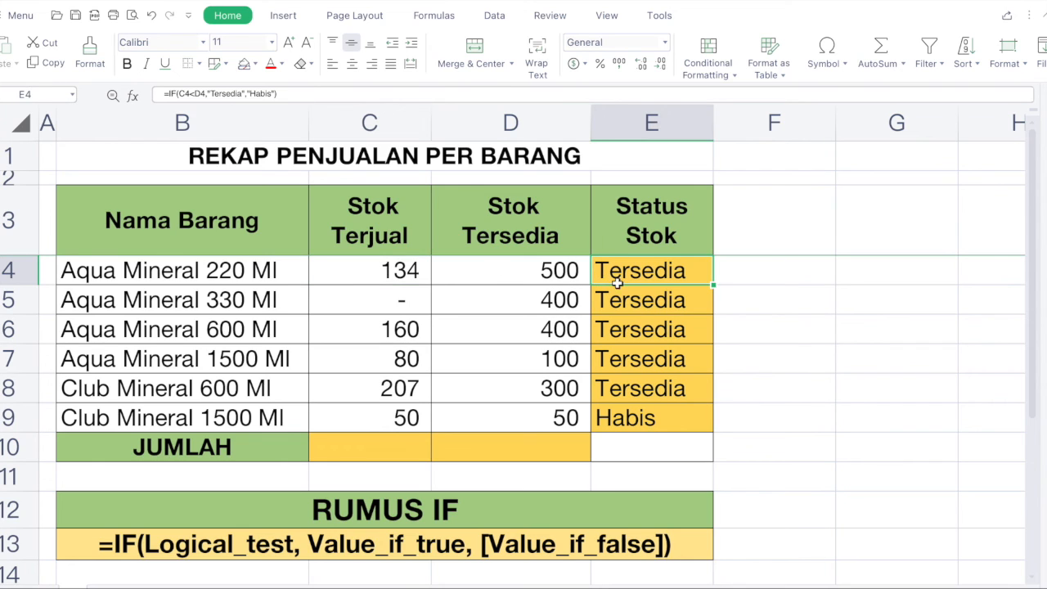
shift+click(667, 389)
click(398, 271)
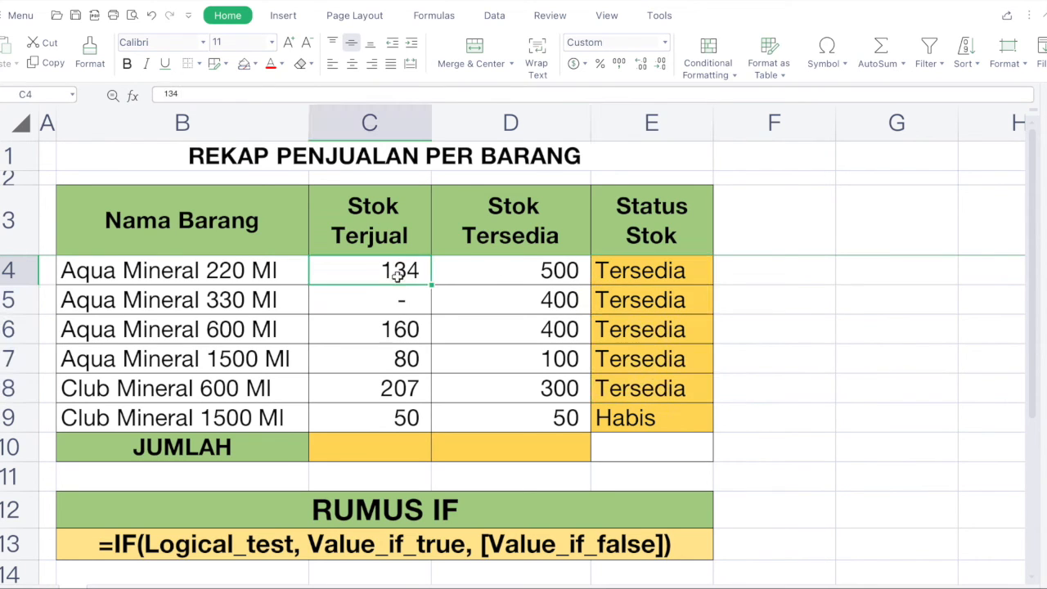
shift+click(399, 391)
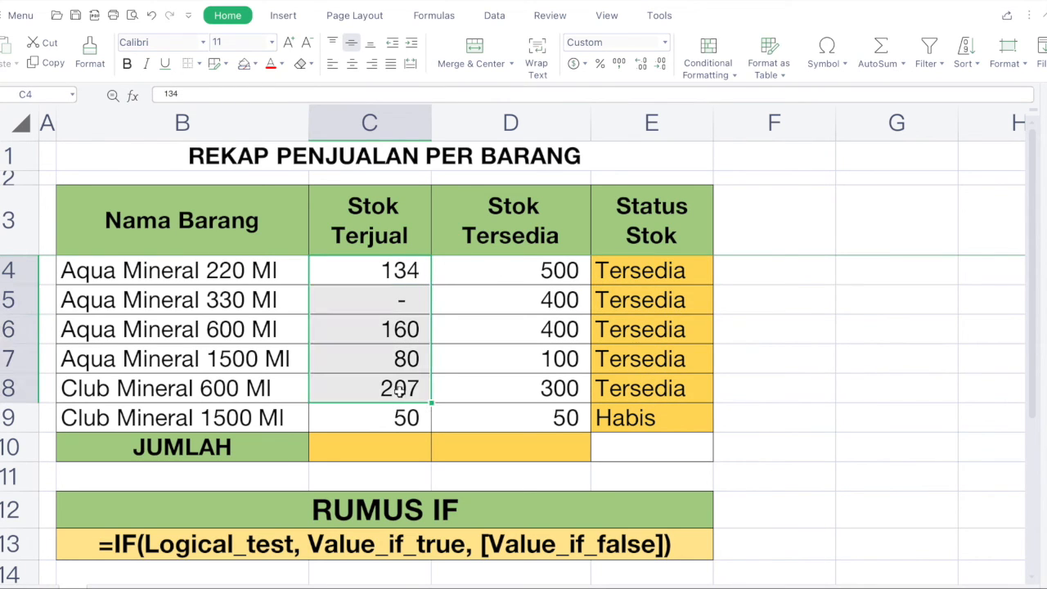
click(520, 268)
shift+click(504, 386)
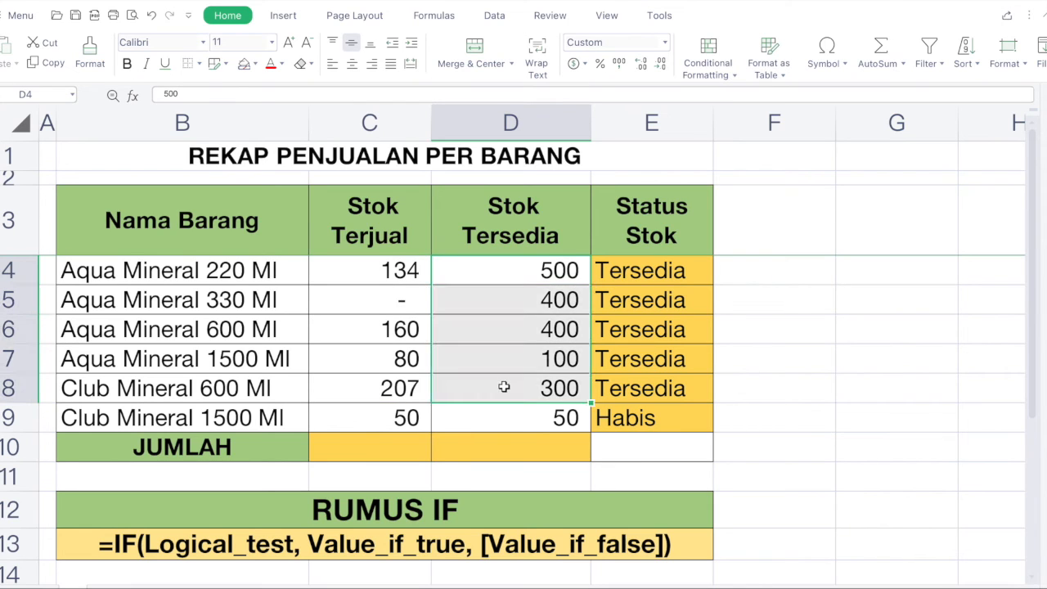
click(286, 417)
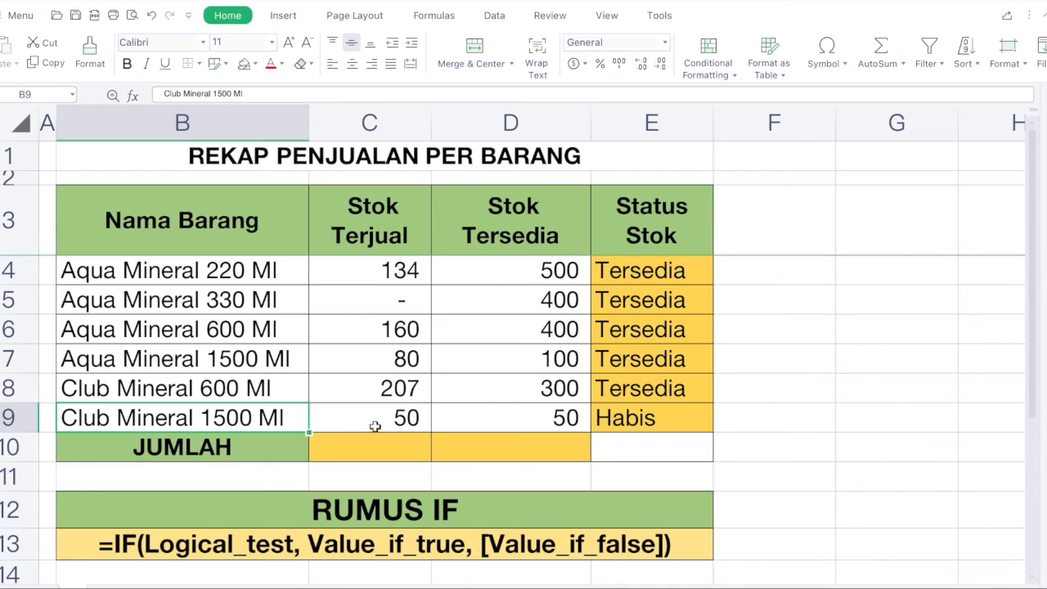
click(506, 414)
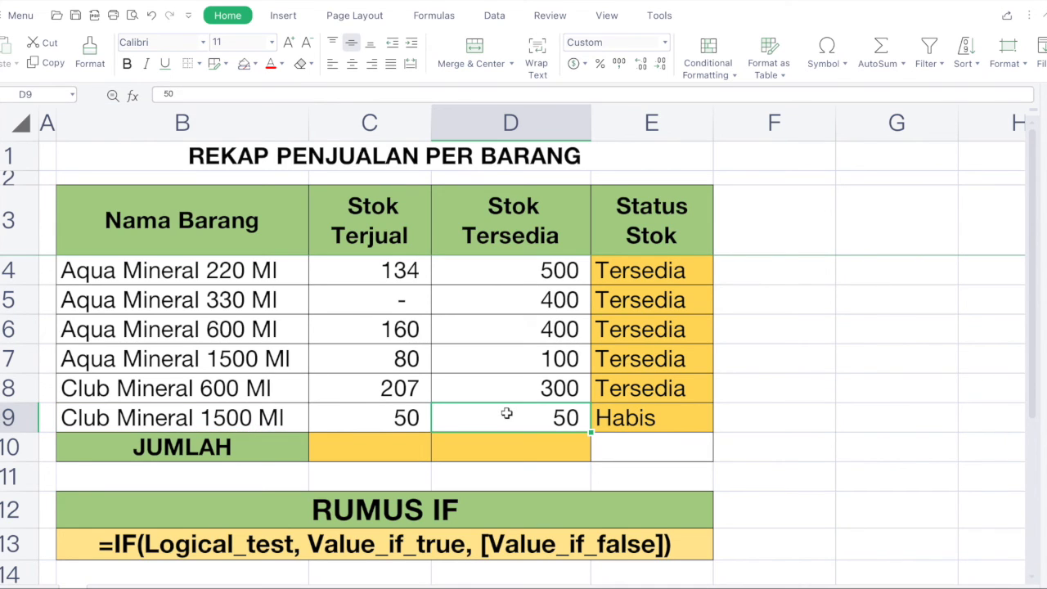
click(354, 418)
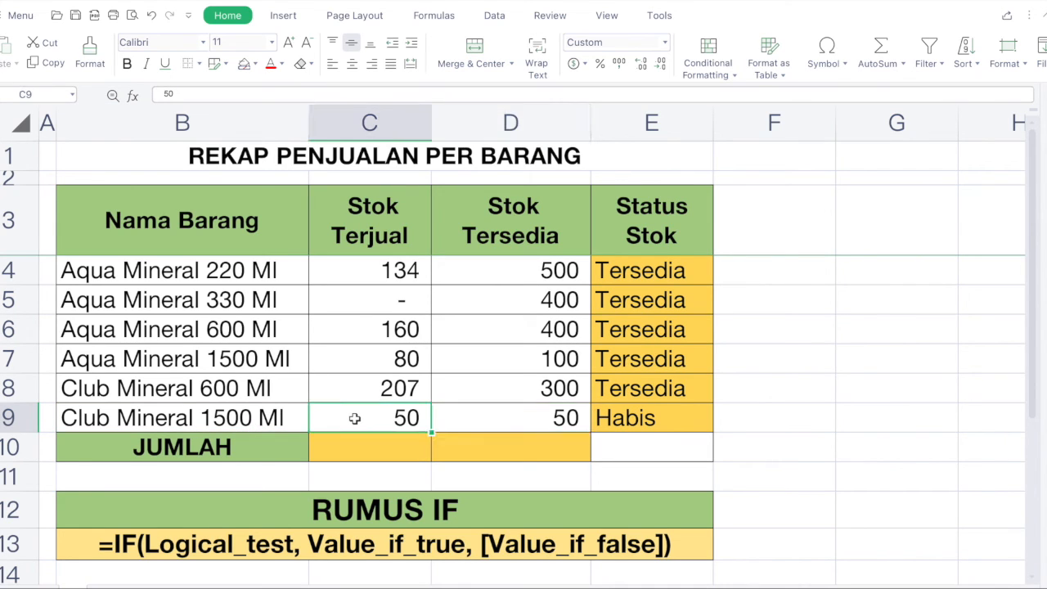
click(670, 417)
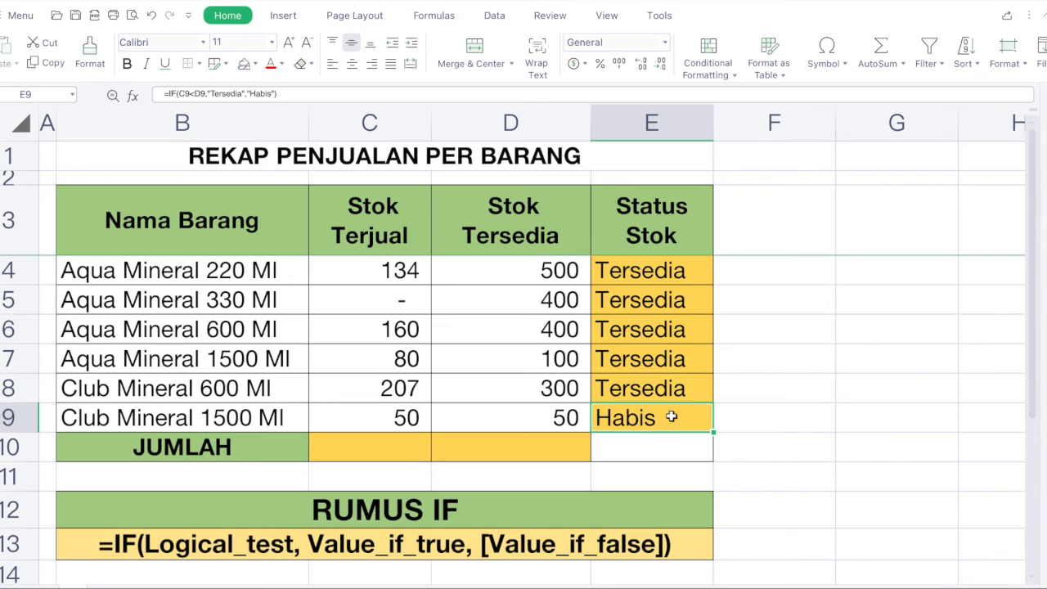
Clear the stock status formulas from E4:E9
click(692, 268)
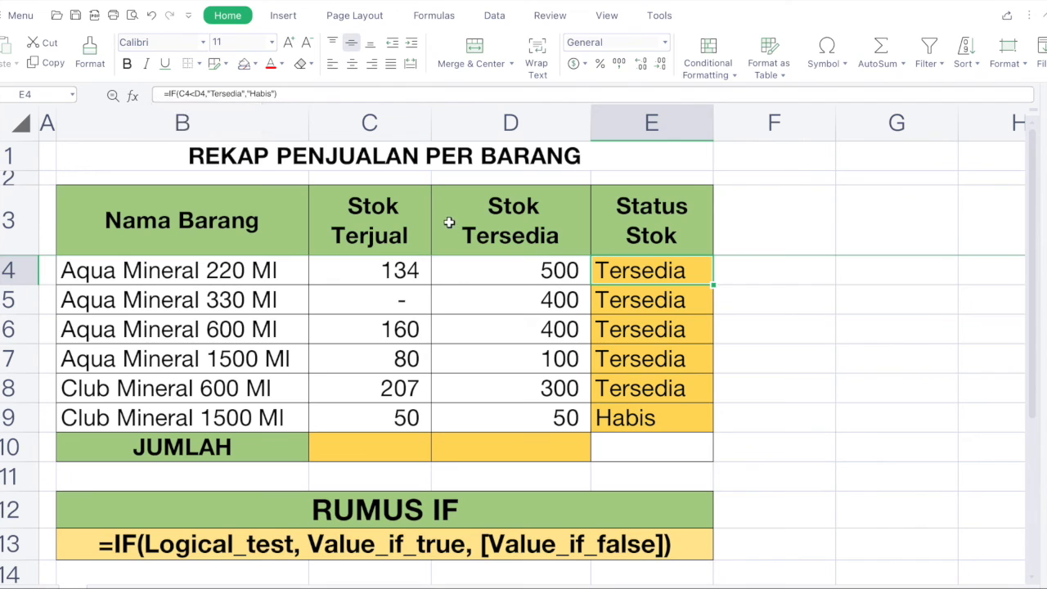
shift+click(646, 419)
key(Delete)
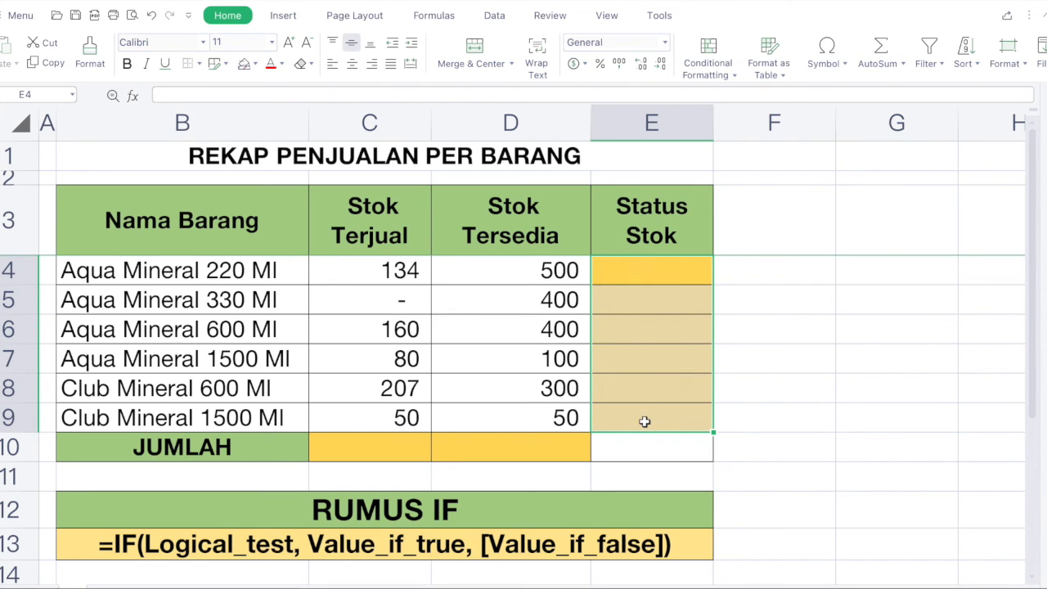
Enter the formula =IF(C4<D4,"Masih Ada","Habis") in cell E4 of the Status Stok column
click(674, 277)
text(=if()
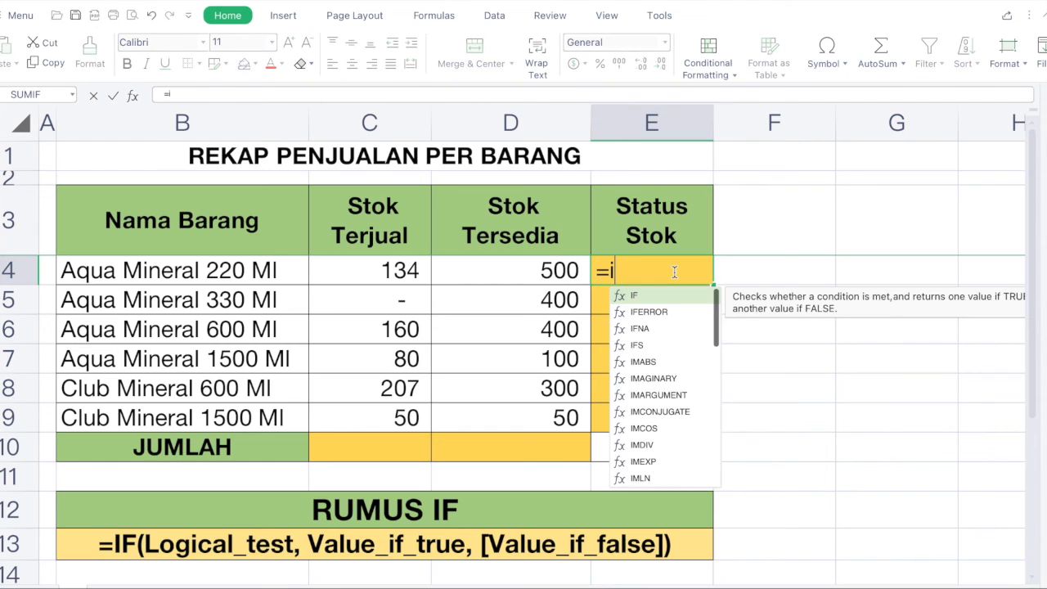
click(392, 270)
text(<)
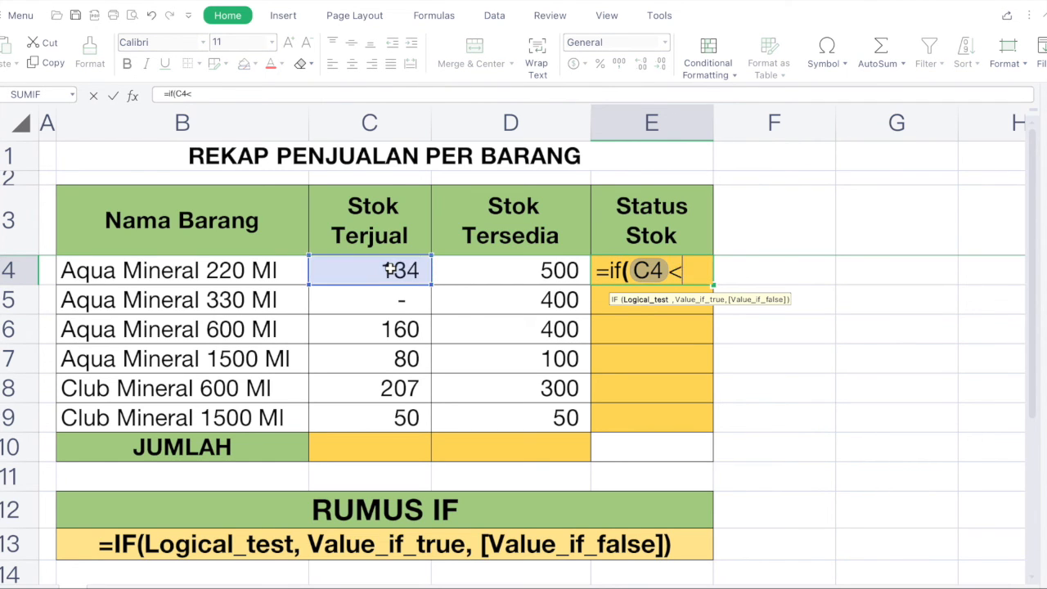
click(476, 272)
text(,)
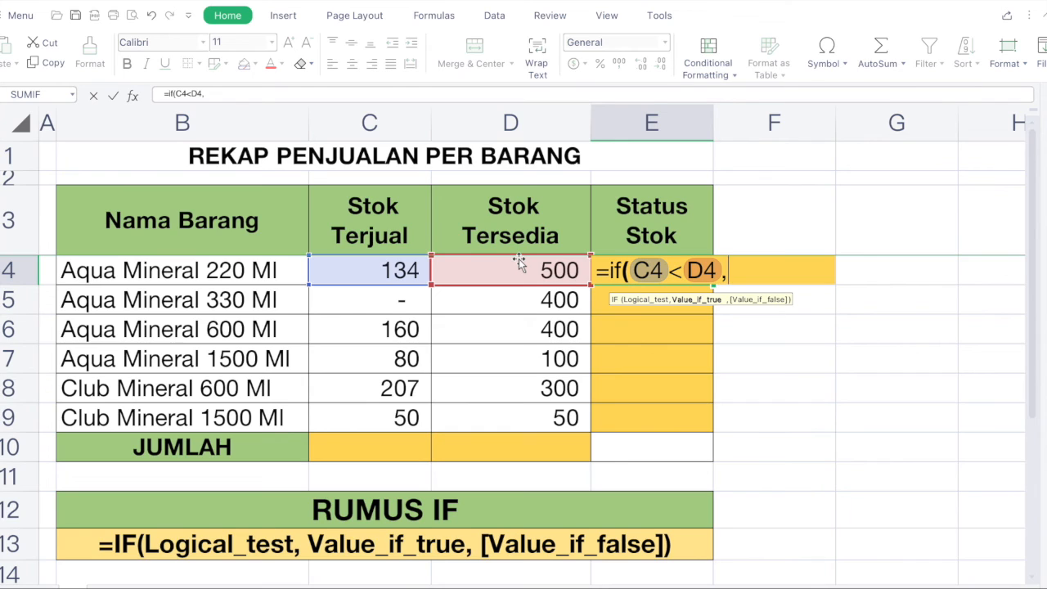
text("Masih A)
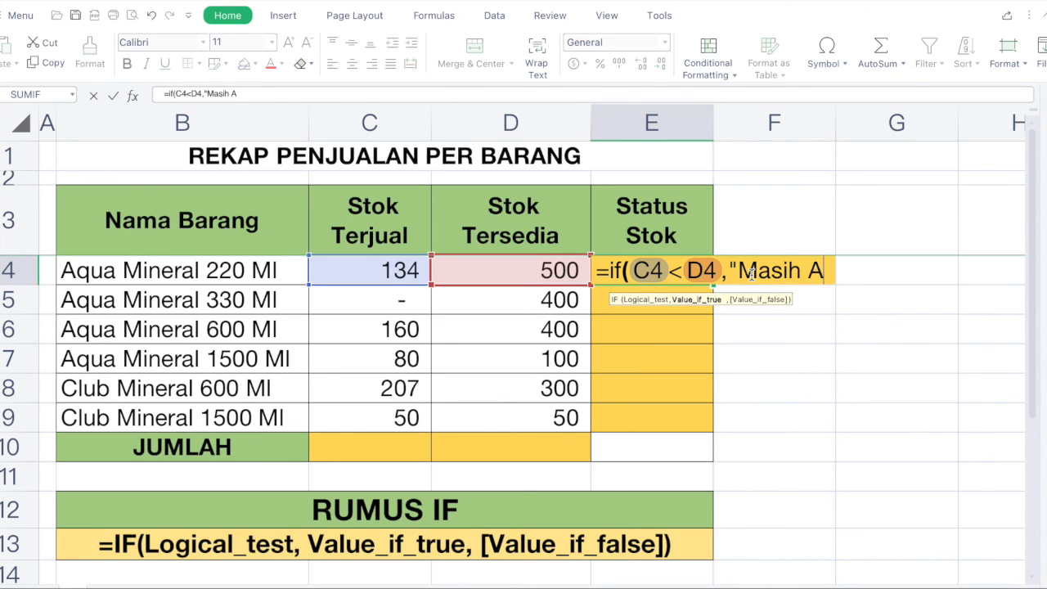
text(da")
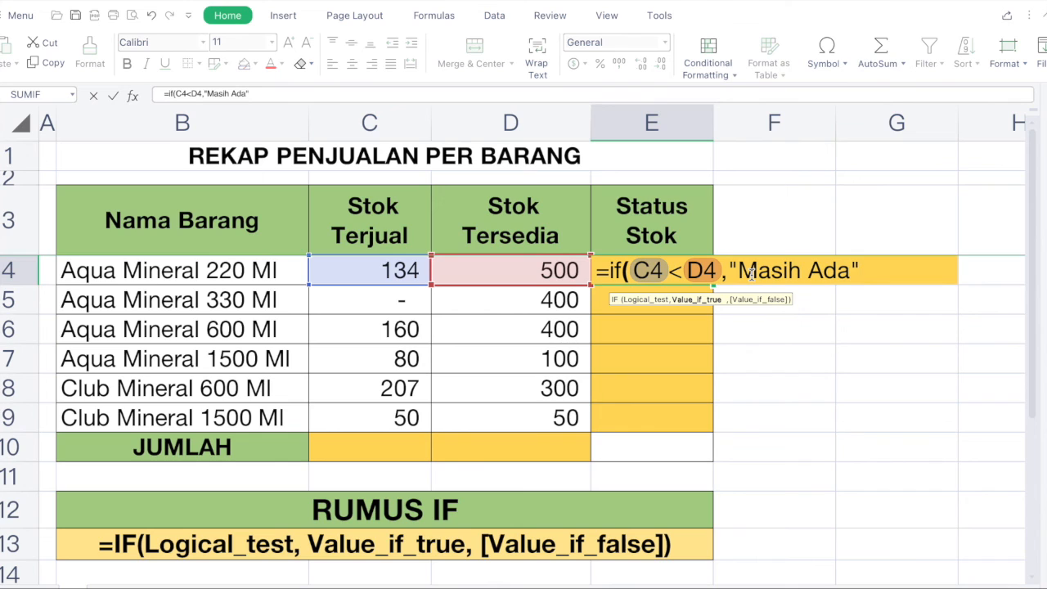
text(,)
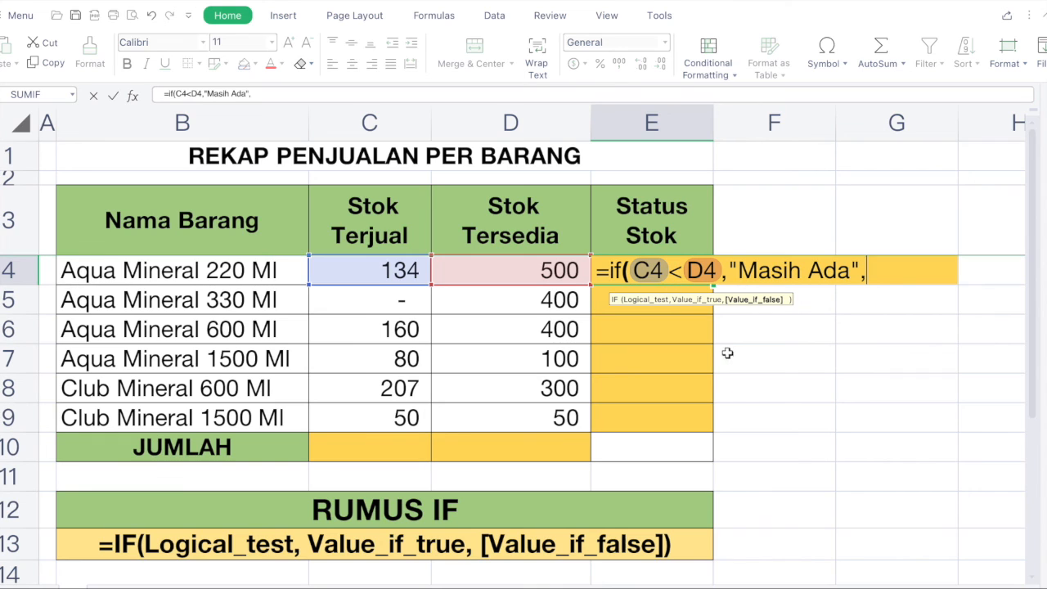
text("Habis")
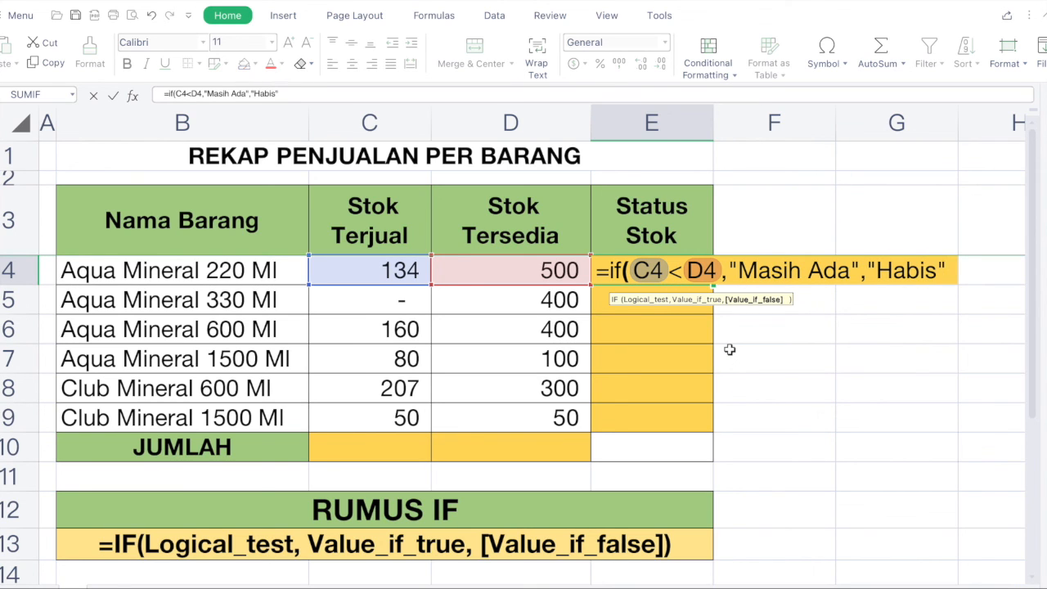
text())
key(Return)
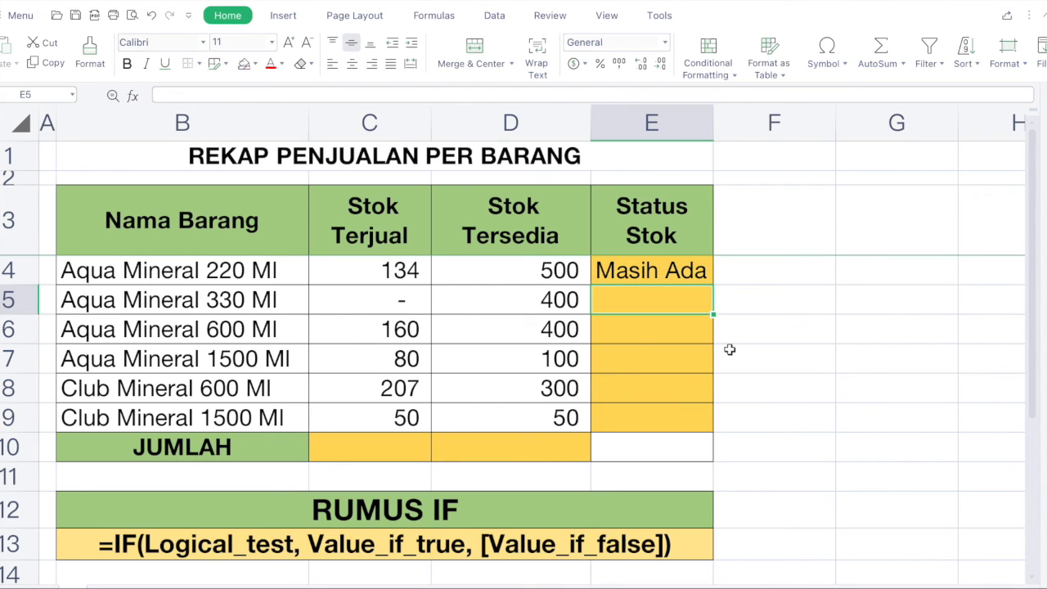
Copy the E4 status formula and paste it as formulas only into E5:E9, ending copy mode
click(695, 272)
key(ctrl+c)
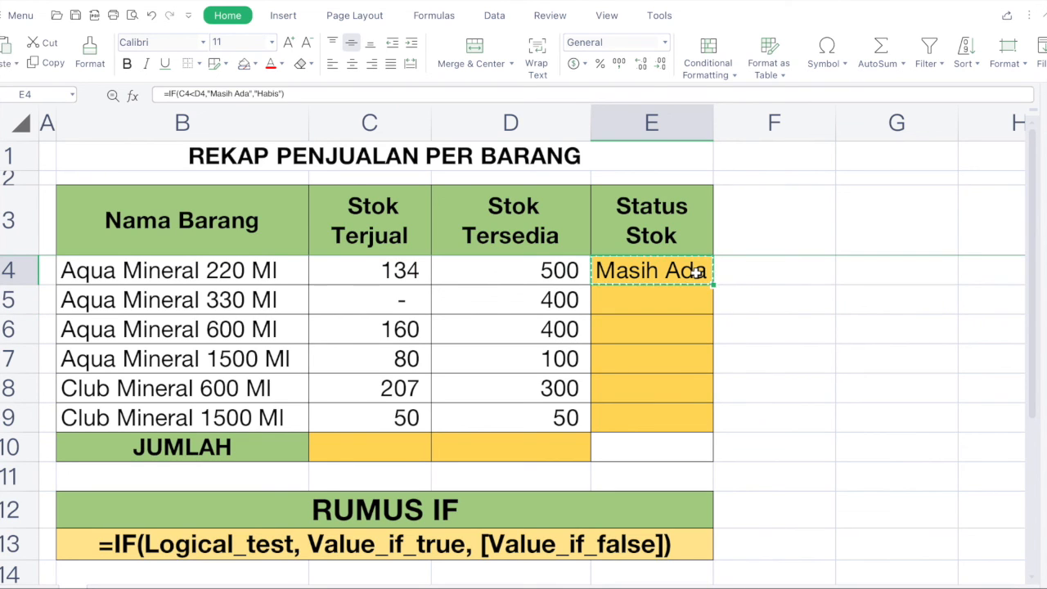
click(682, 300)
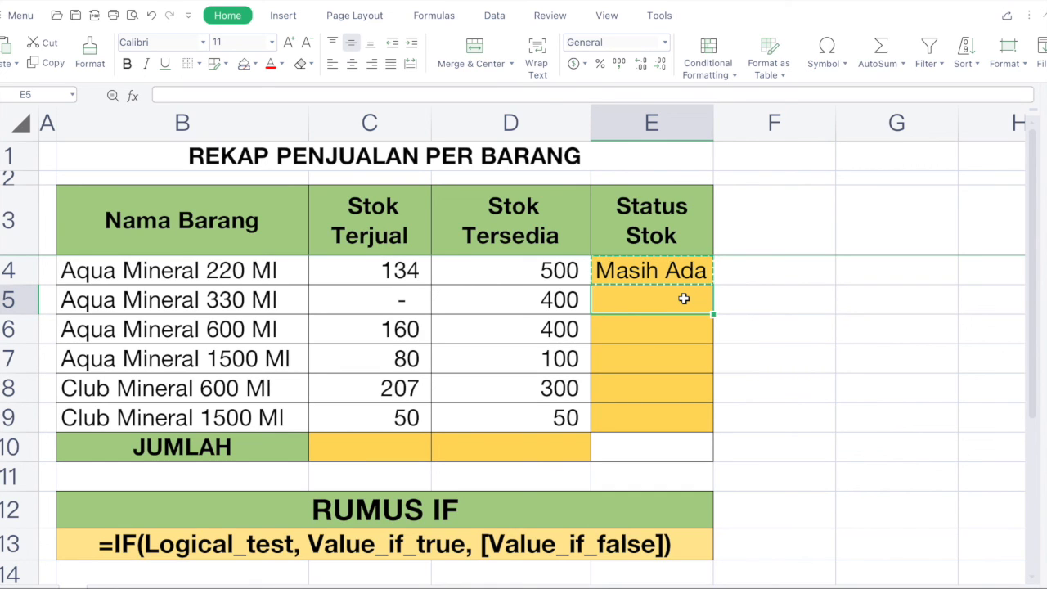
shift+click(659, 427)
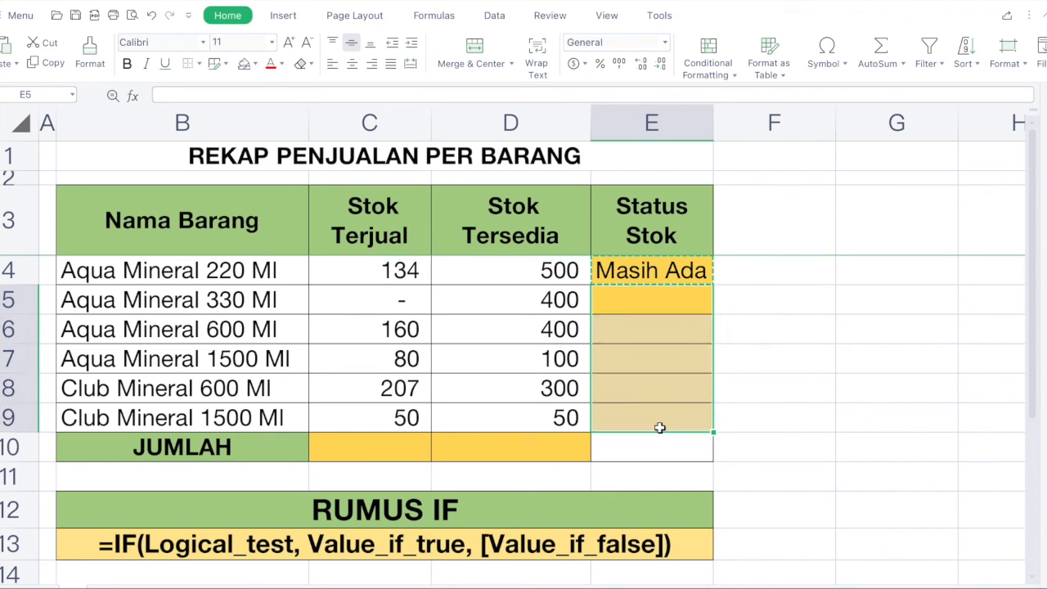
click(17, 71)
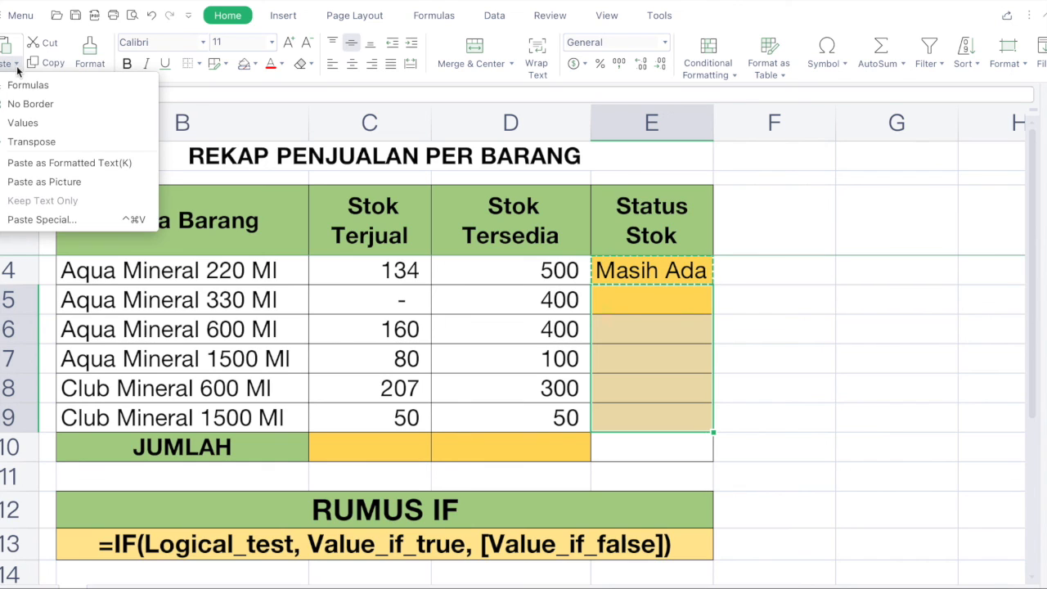
click(33, 84)
key(Escape)
Total the Stok Terjual column in C10 of the JUMLAH row with a SUM over C4:C9
click(390, 444)
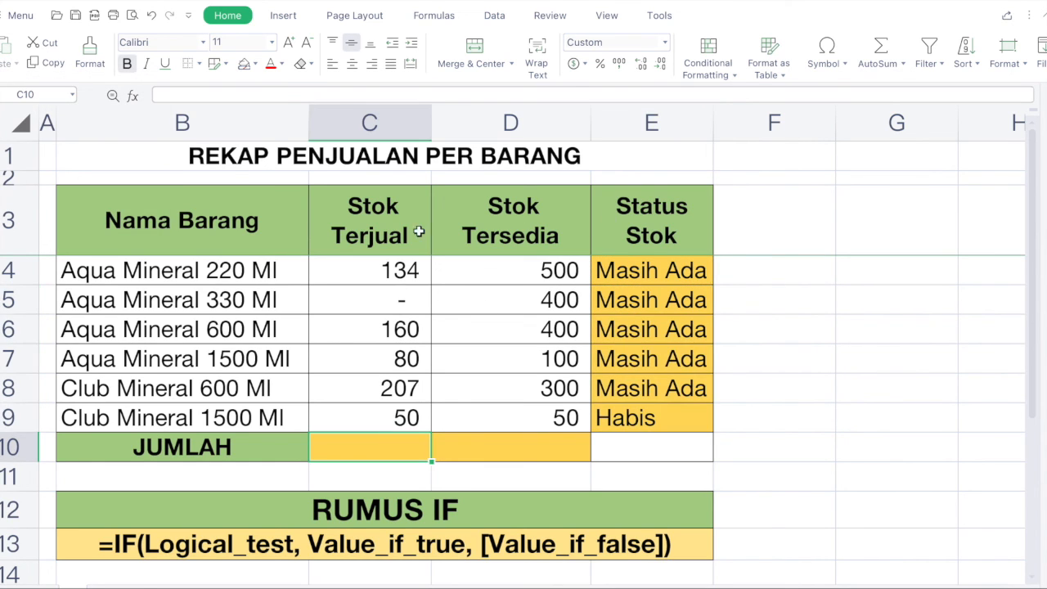
click(391, 266)
click(393, 445)
text(=sum()
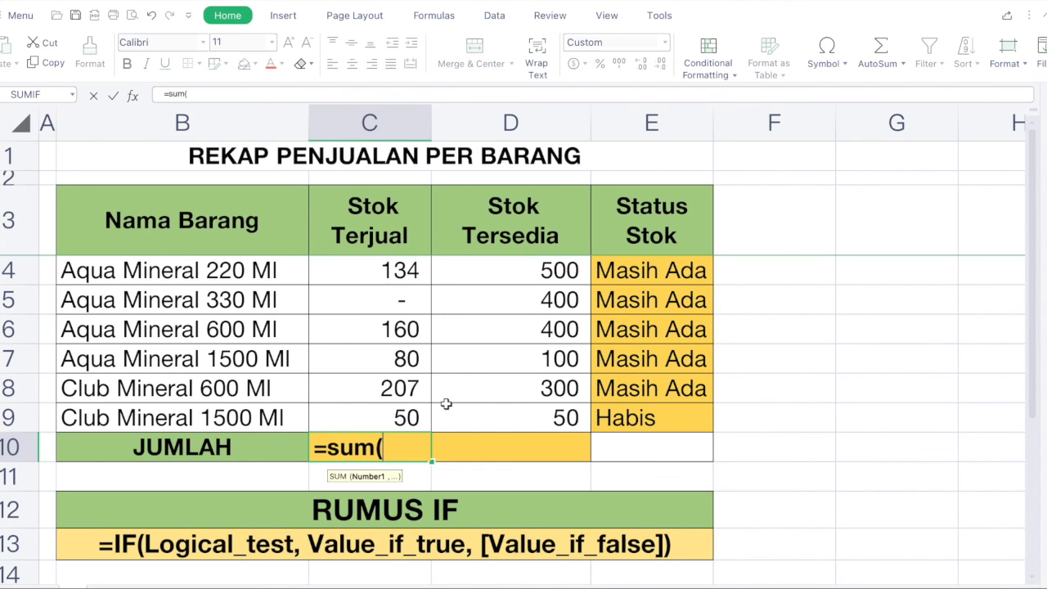
click(402, 270)
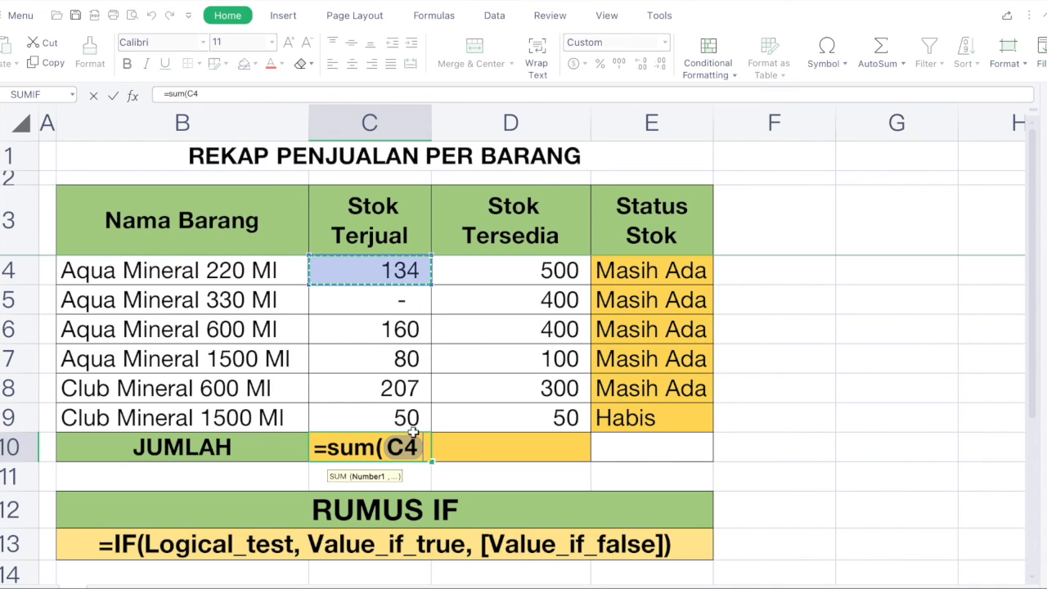
drag(402, 270, 406, 419)
key(Return)
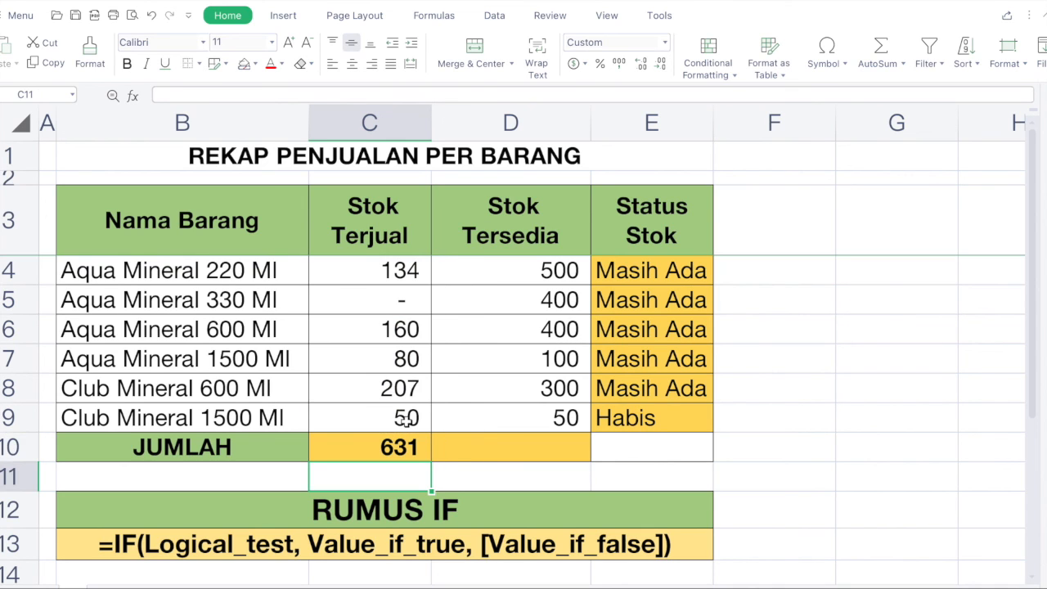
Copy the C10 total and paste only its formula into D10 to sum Stok Tersedia, ending copy mode
key(ctrl+c)
key(Right)
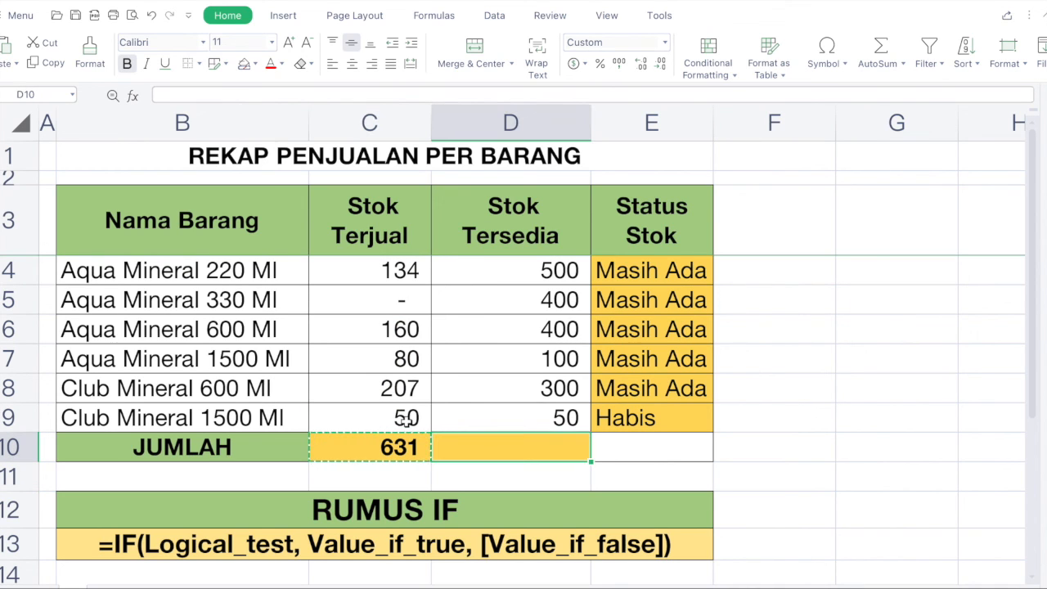
click(15, 63)
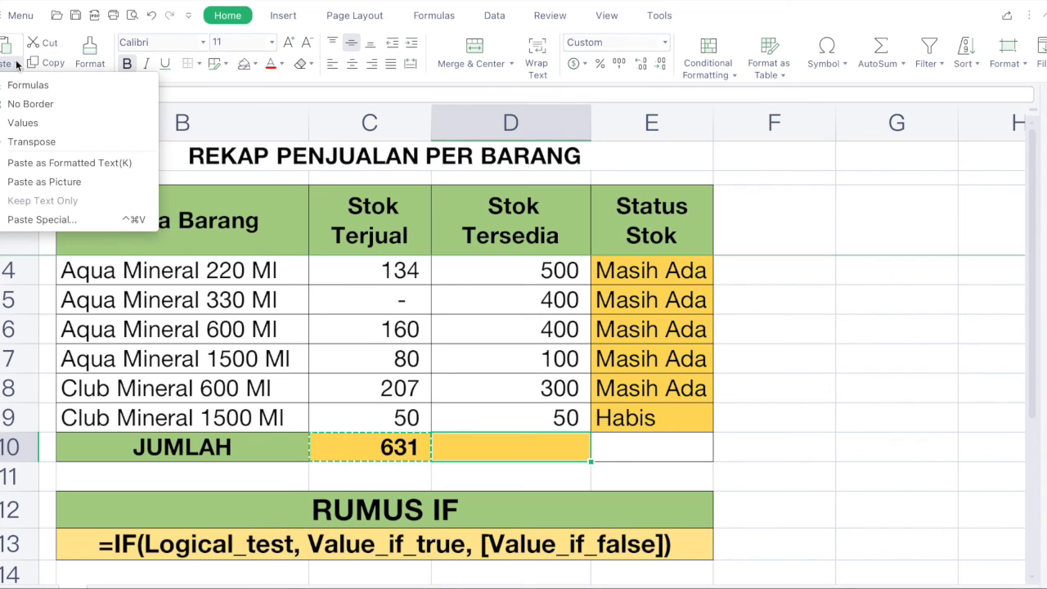
click(27, 86)
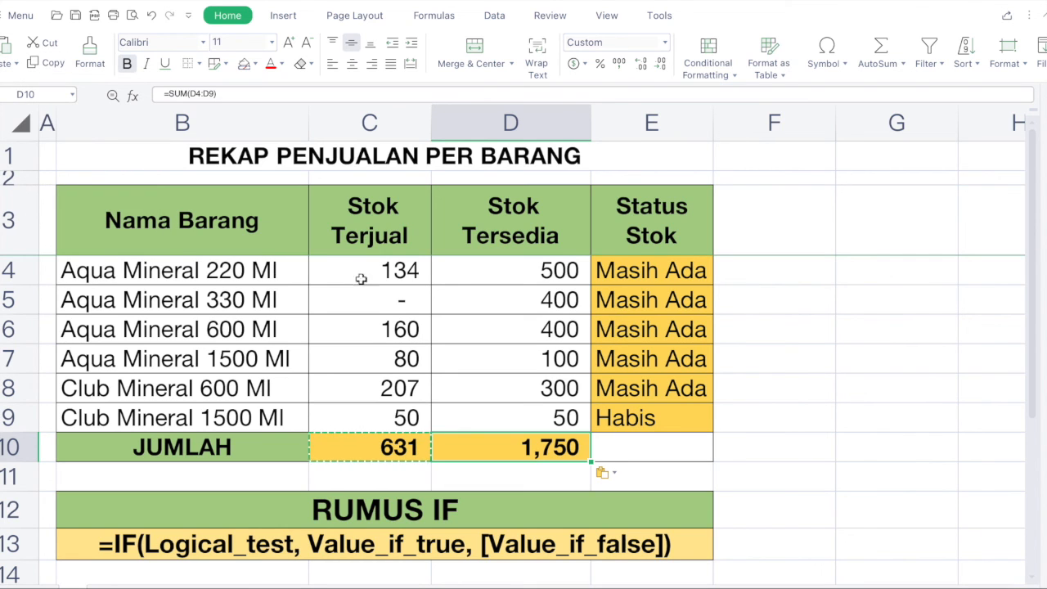
key(Escape)
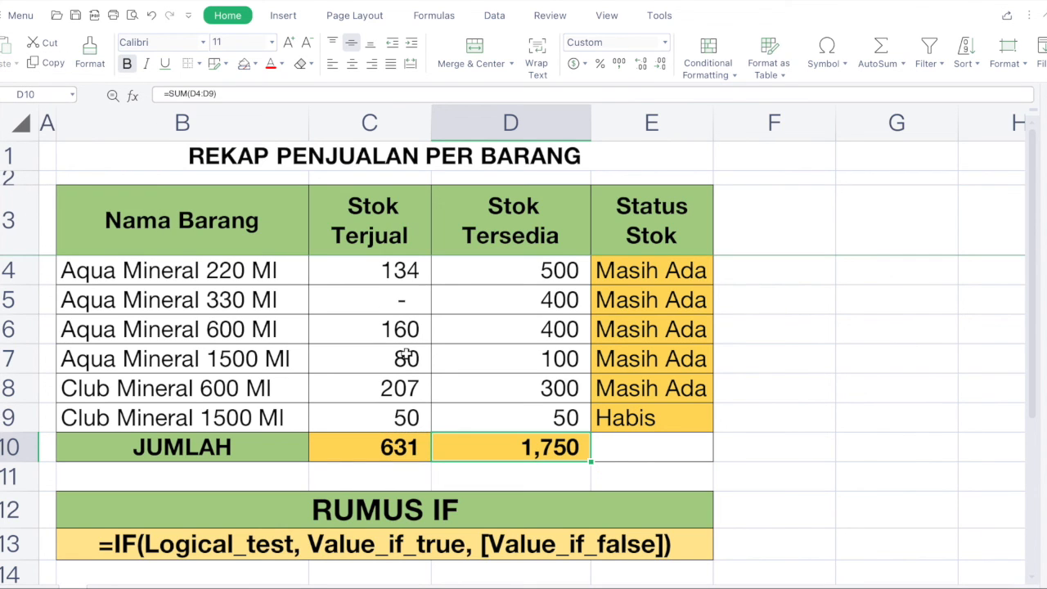
Review the Stok Terjual total in C10 and the Status Stok formulas in E4:E9 against the stock values
click(506, 405)
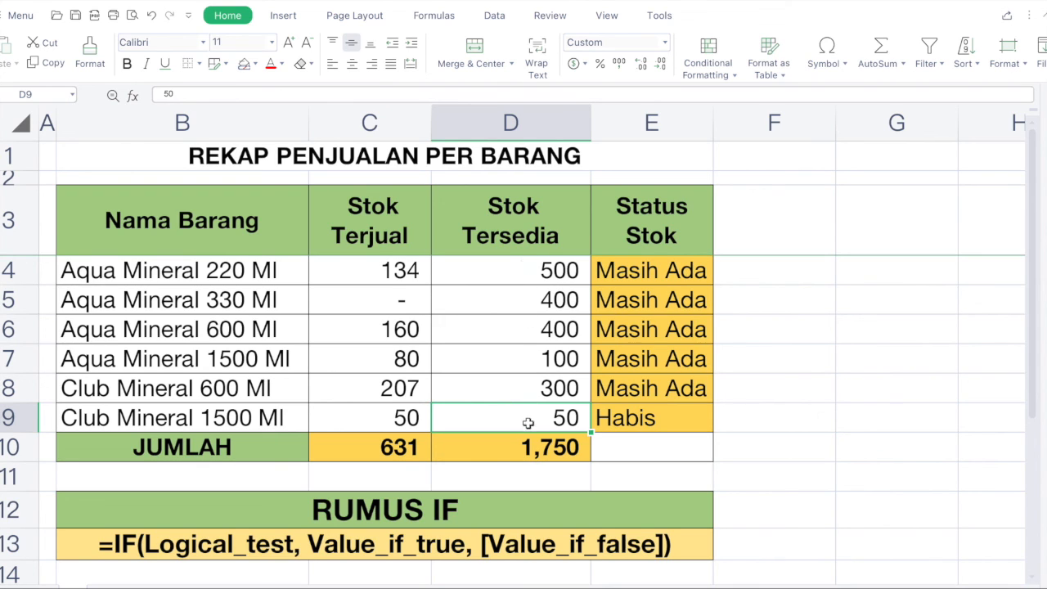
click(352, 452)
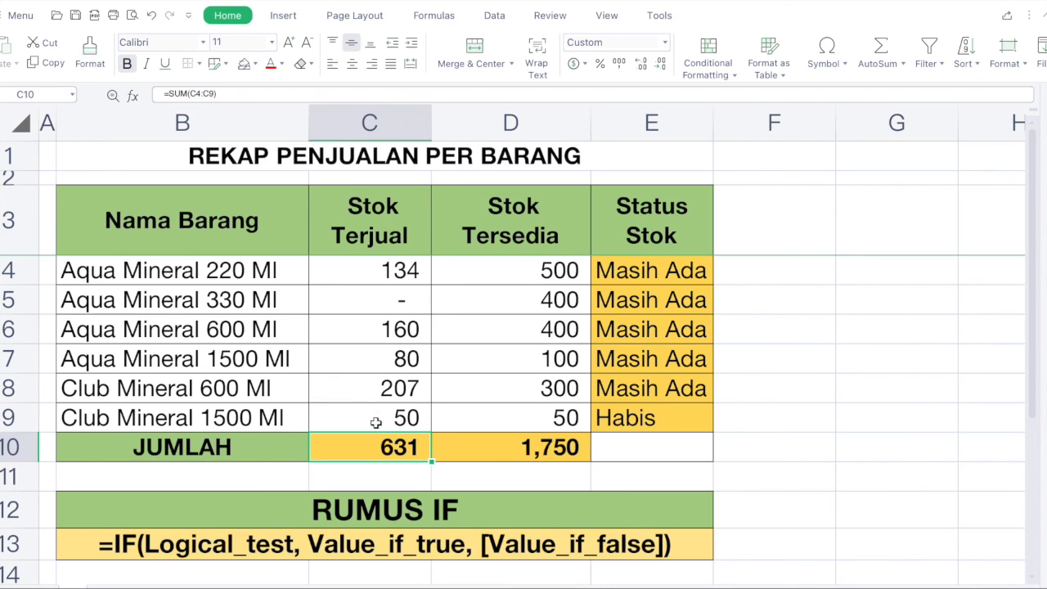
click(701, 267)
key(Down)
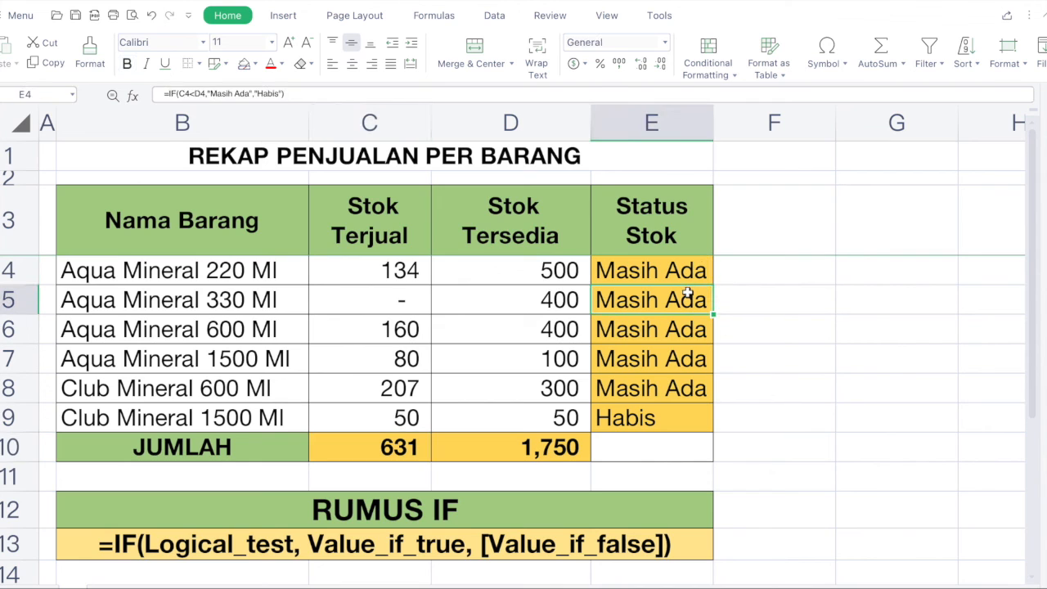
click(683, 274)
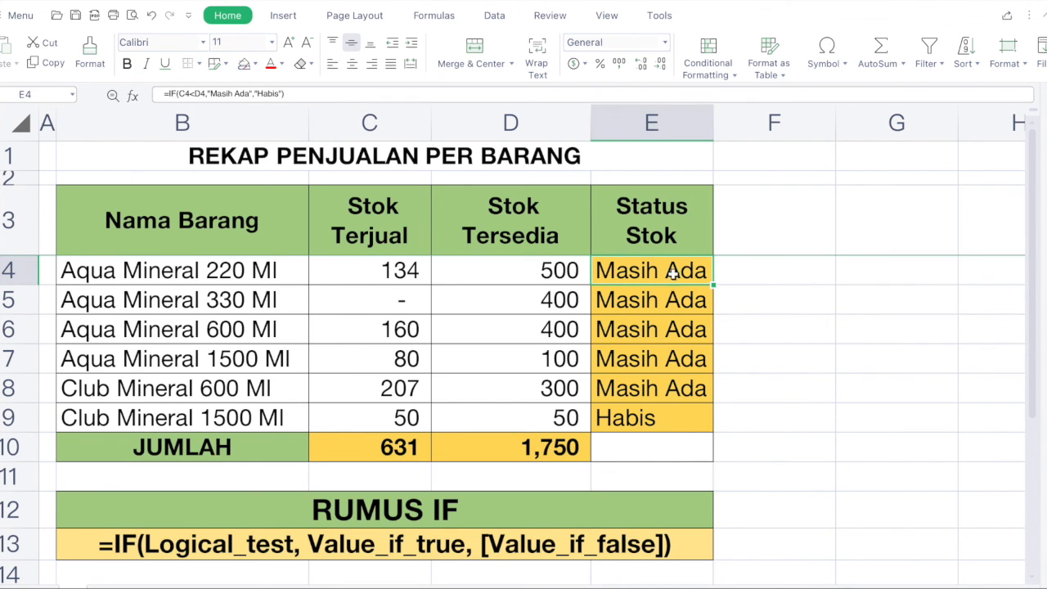
shift+click(661, 421)
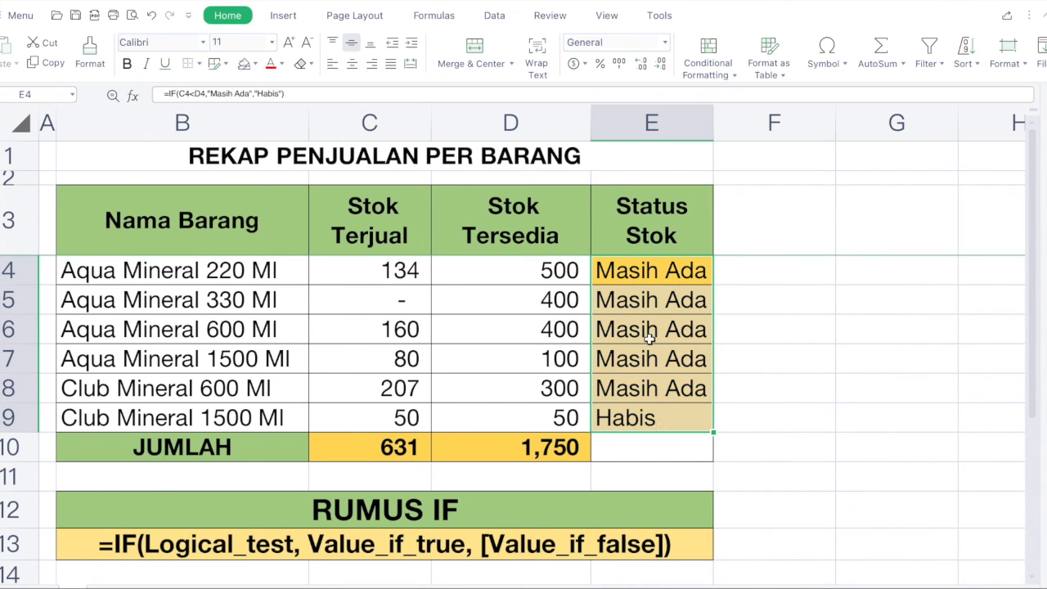